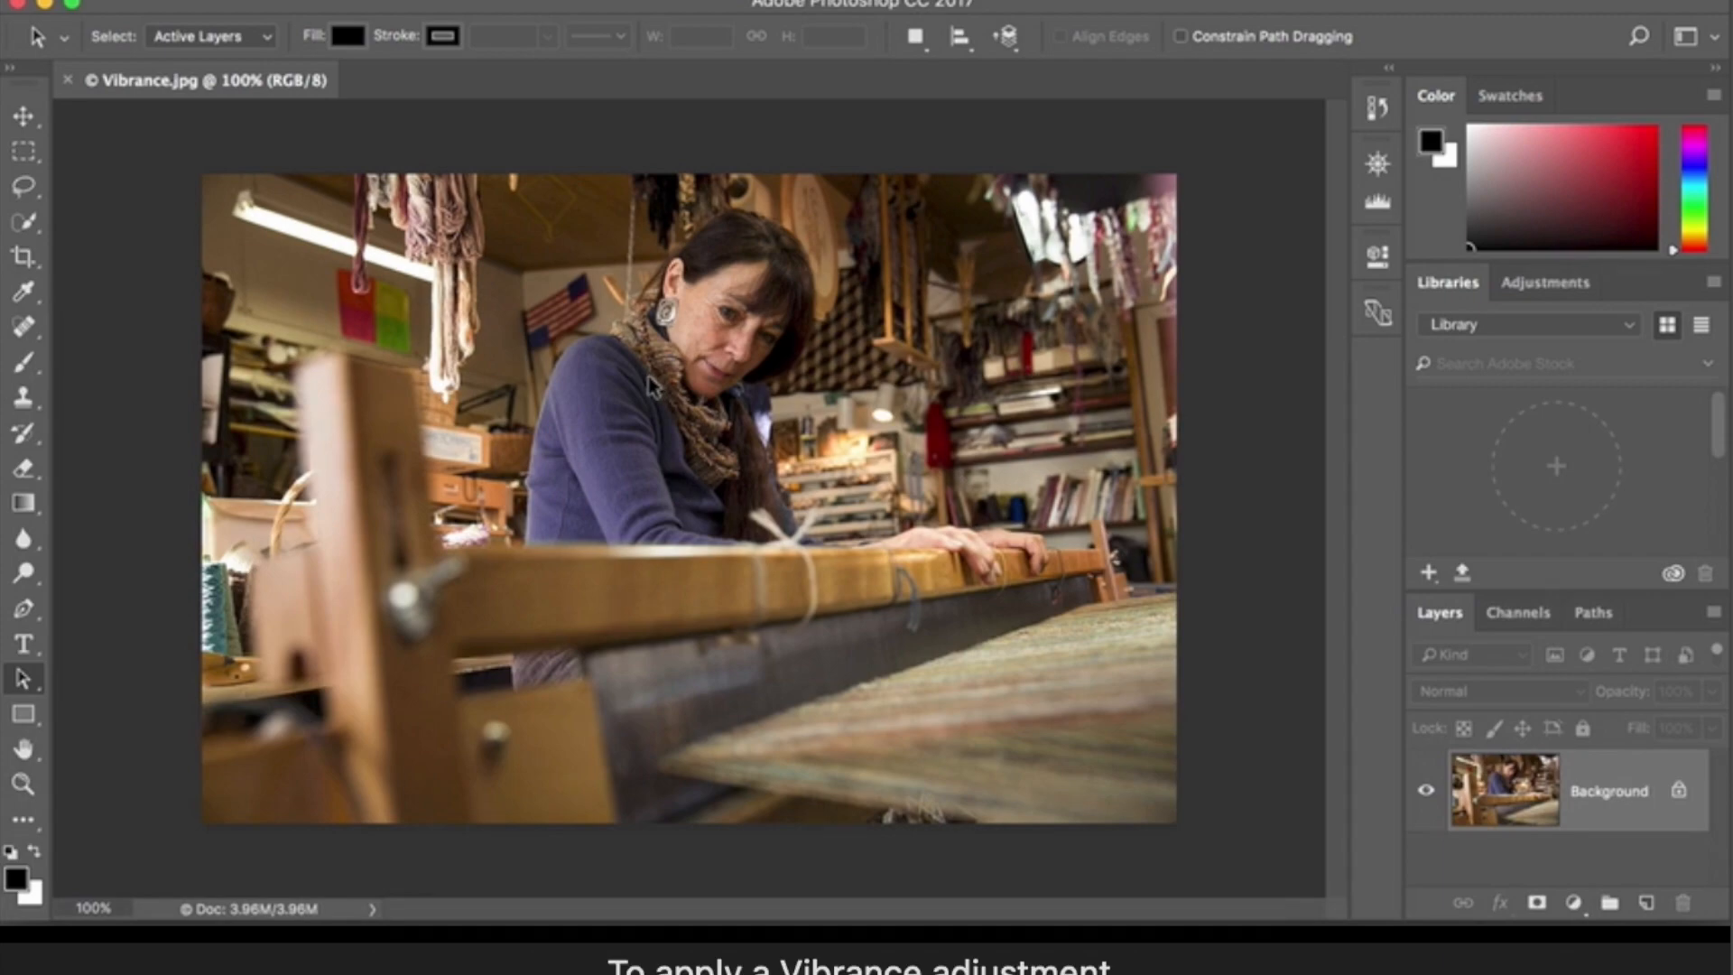
- Open the Vibrance adjustment for the Vibrance.jpg photo, try Saturation at +62 and reset it to 0
{"action": "left_click", "coordinate": [413, 4]}
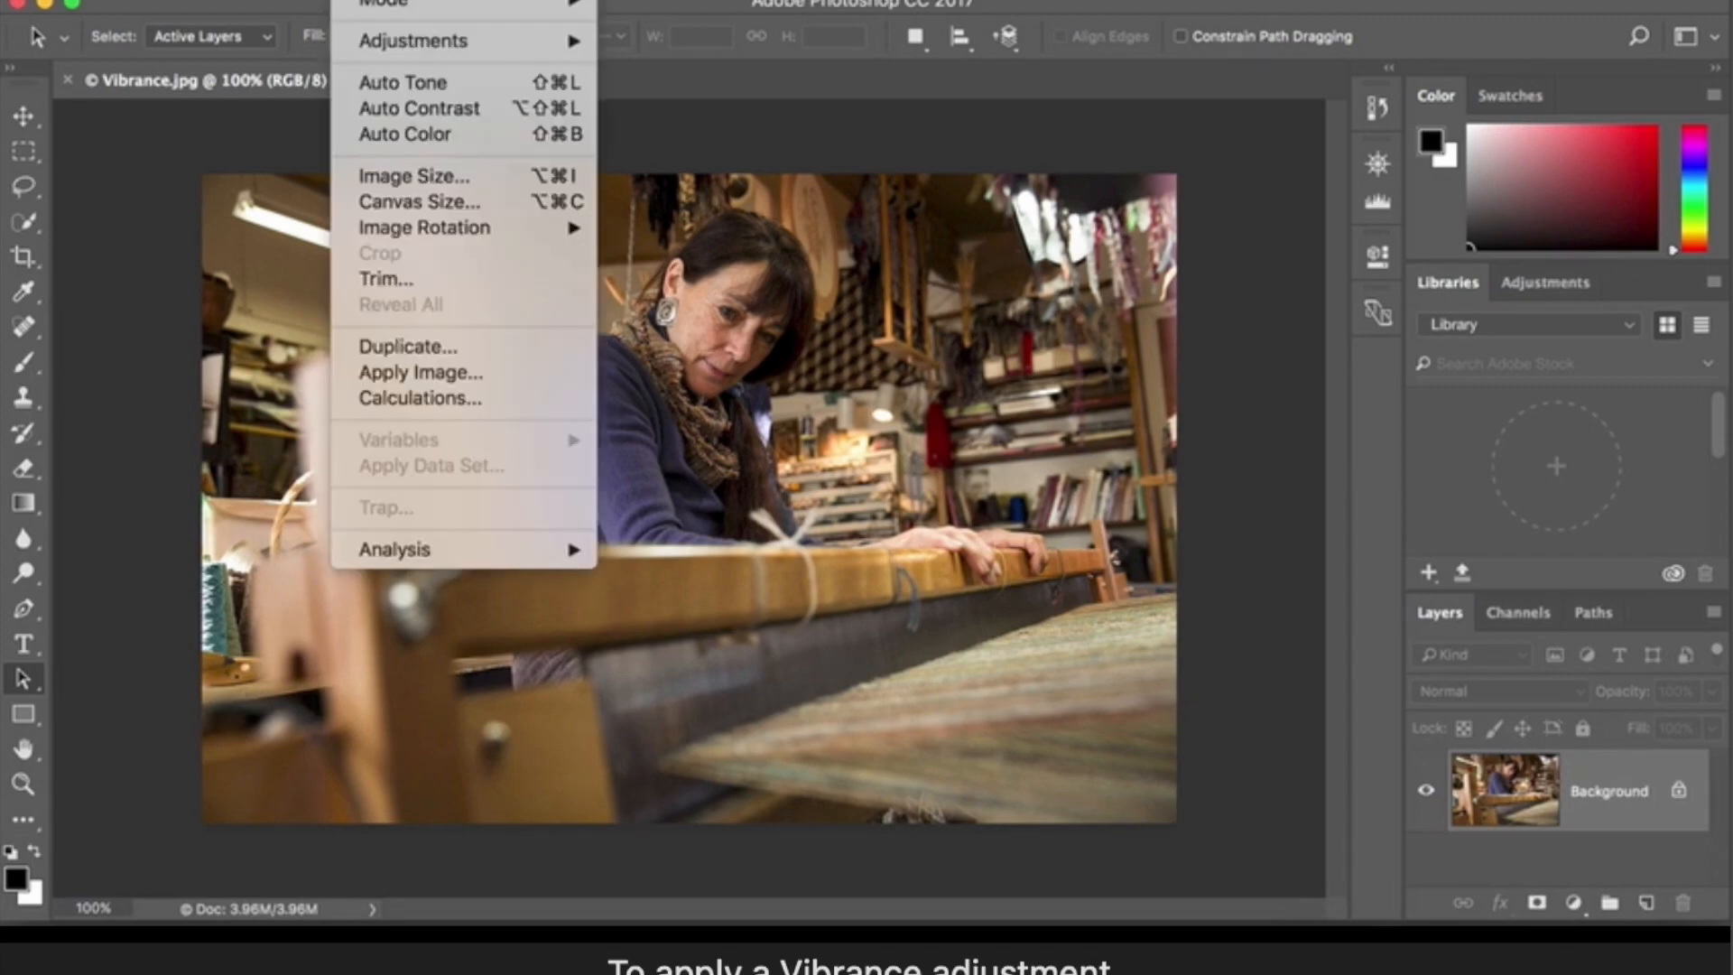
{"action": "mouse_move", "coordinate": [343, 49]}
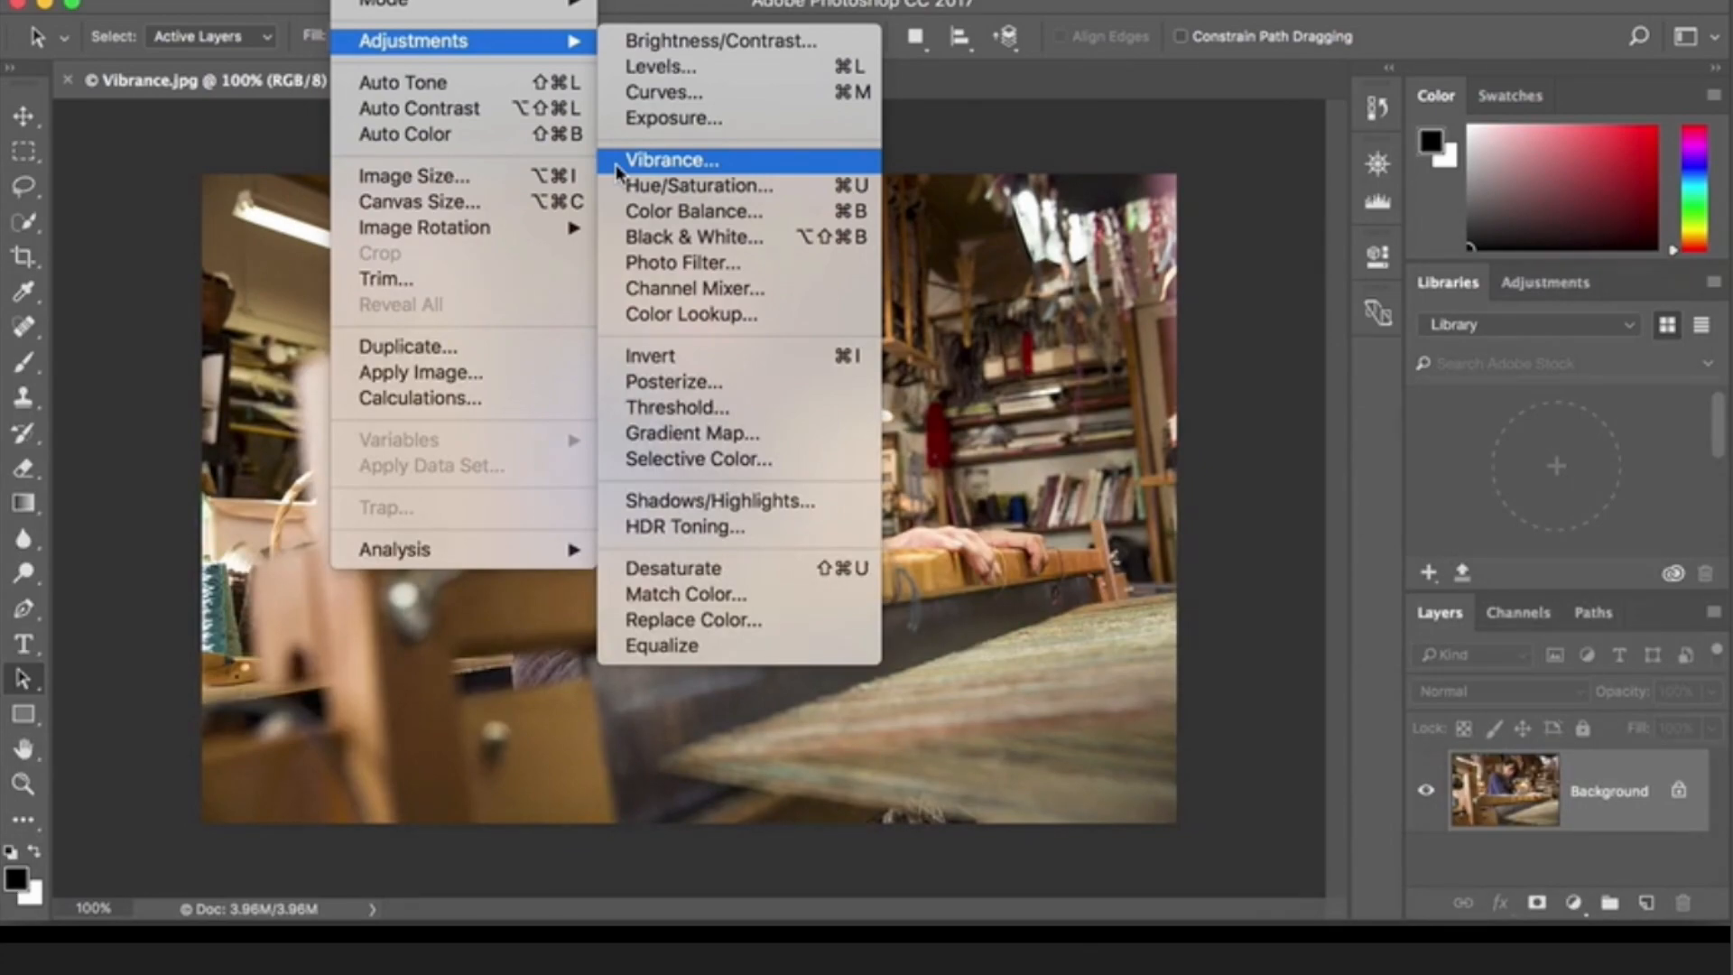
{"action": "left_click", "coordinate": [619, 162]}
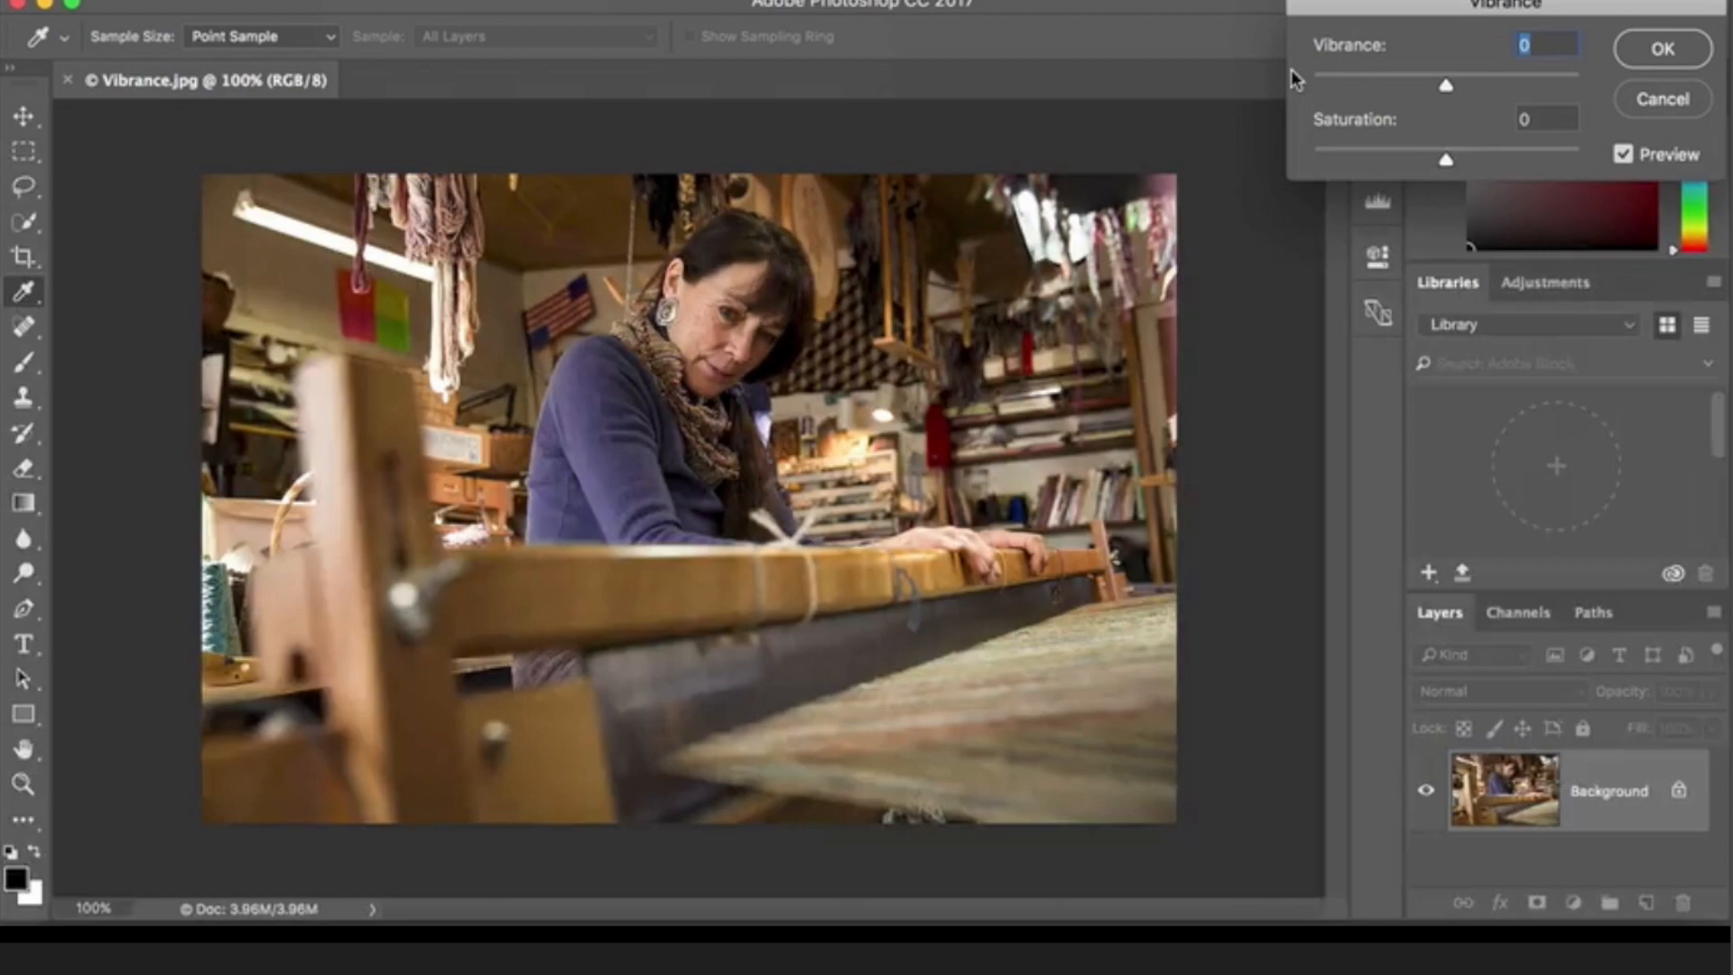
{"action": "left_click_drag", "start_coordinate": [1445, 160], "coordinate": [1531, 168]}
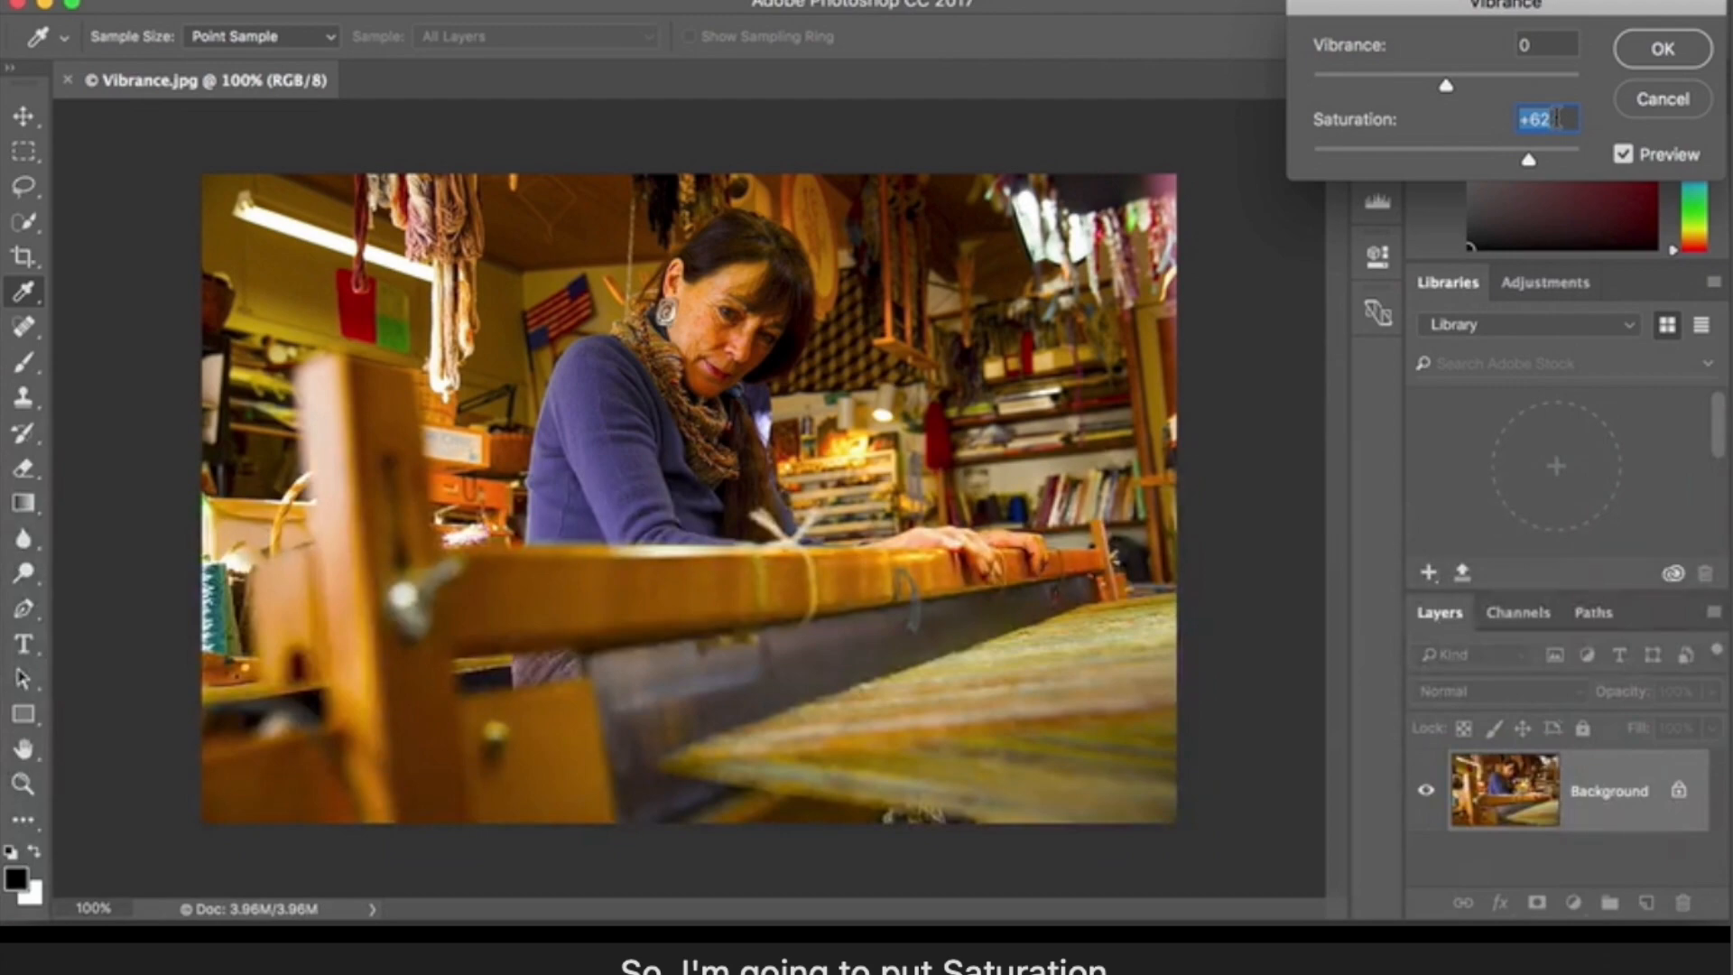
{"action": "type", "text": "0"}
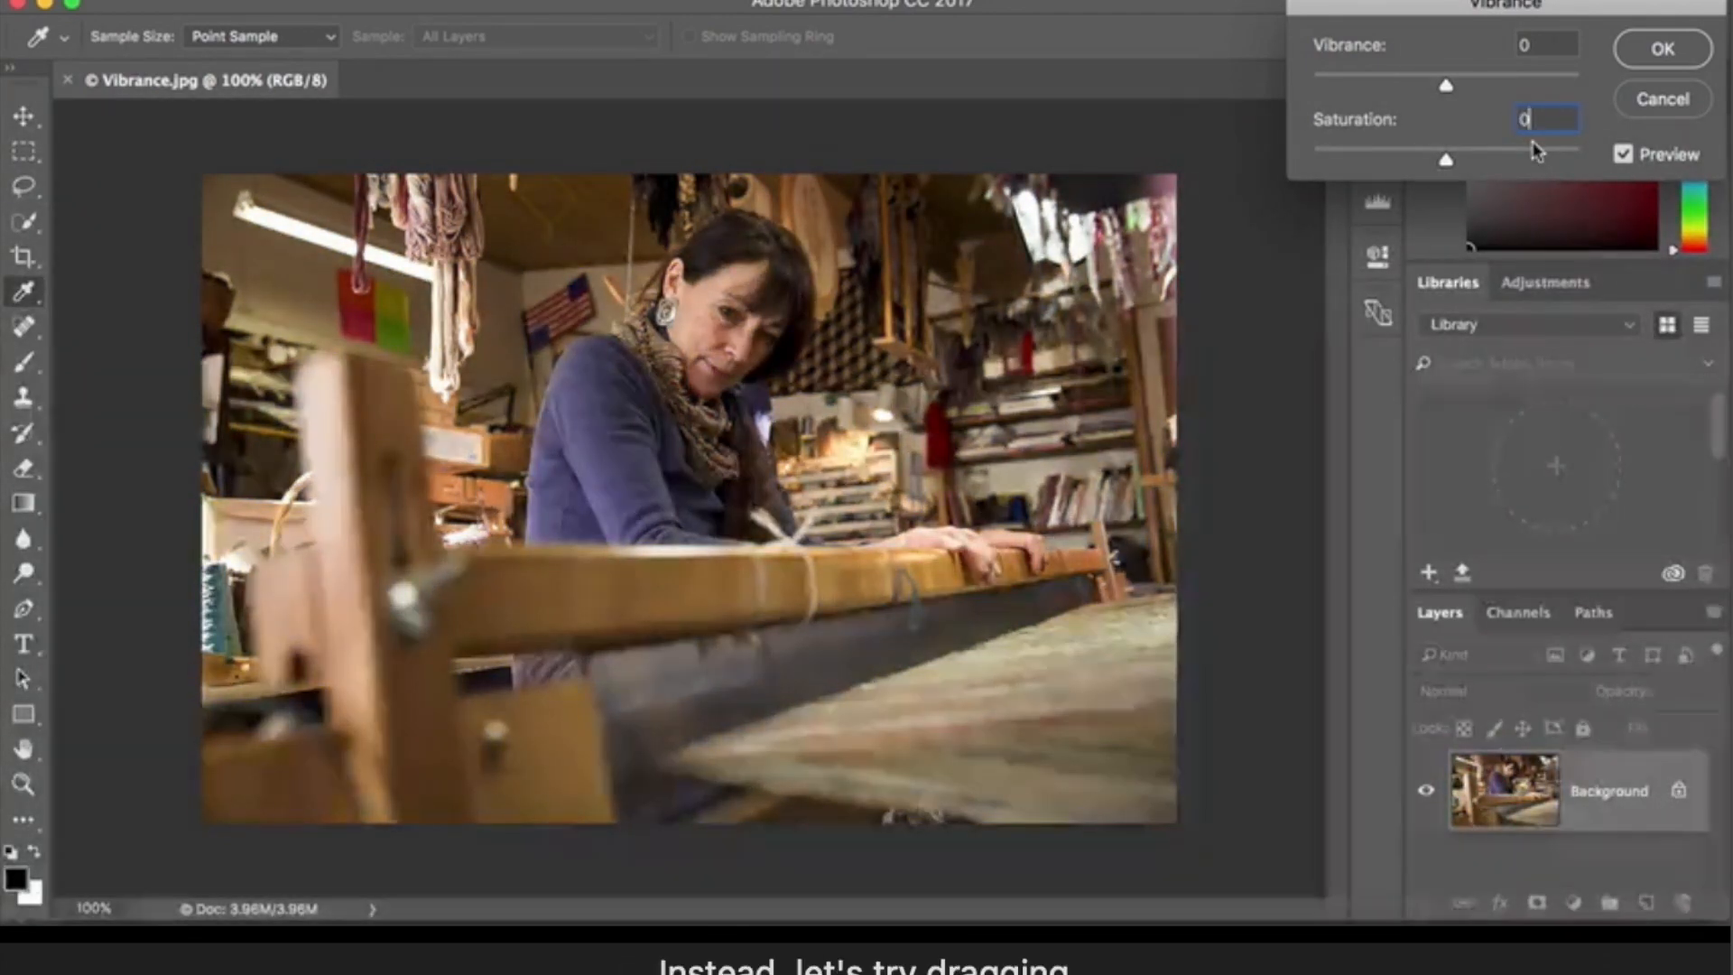
- Set Vibrance to +60, compare the photo with the preview off and on, and apply the adjustment
{"action": "left_click_drag", "start_coordinate": [1447, 87], "coordinate": [1525, 87]}
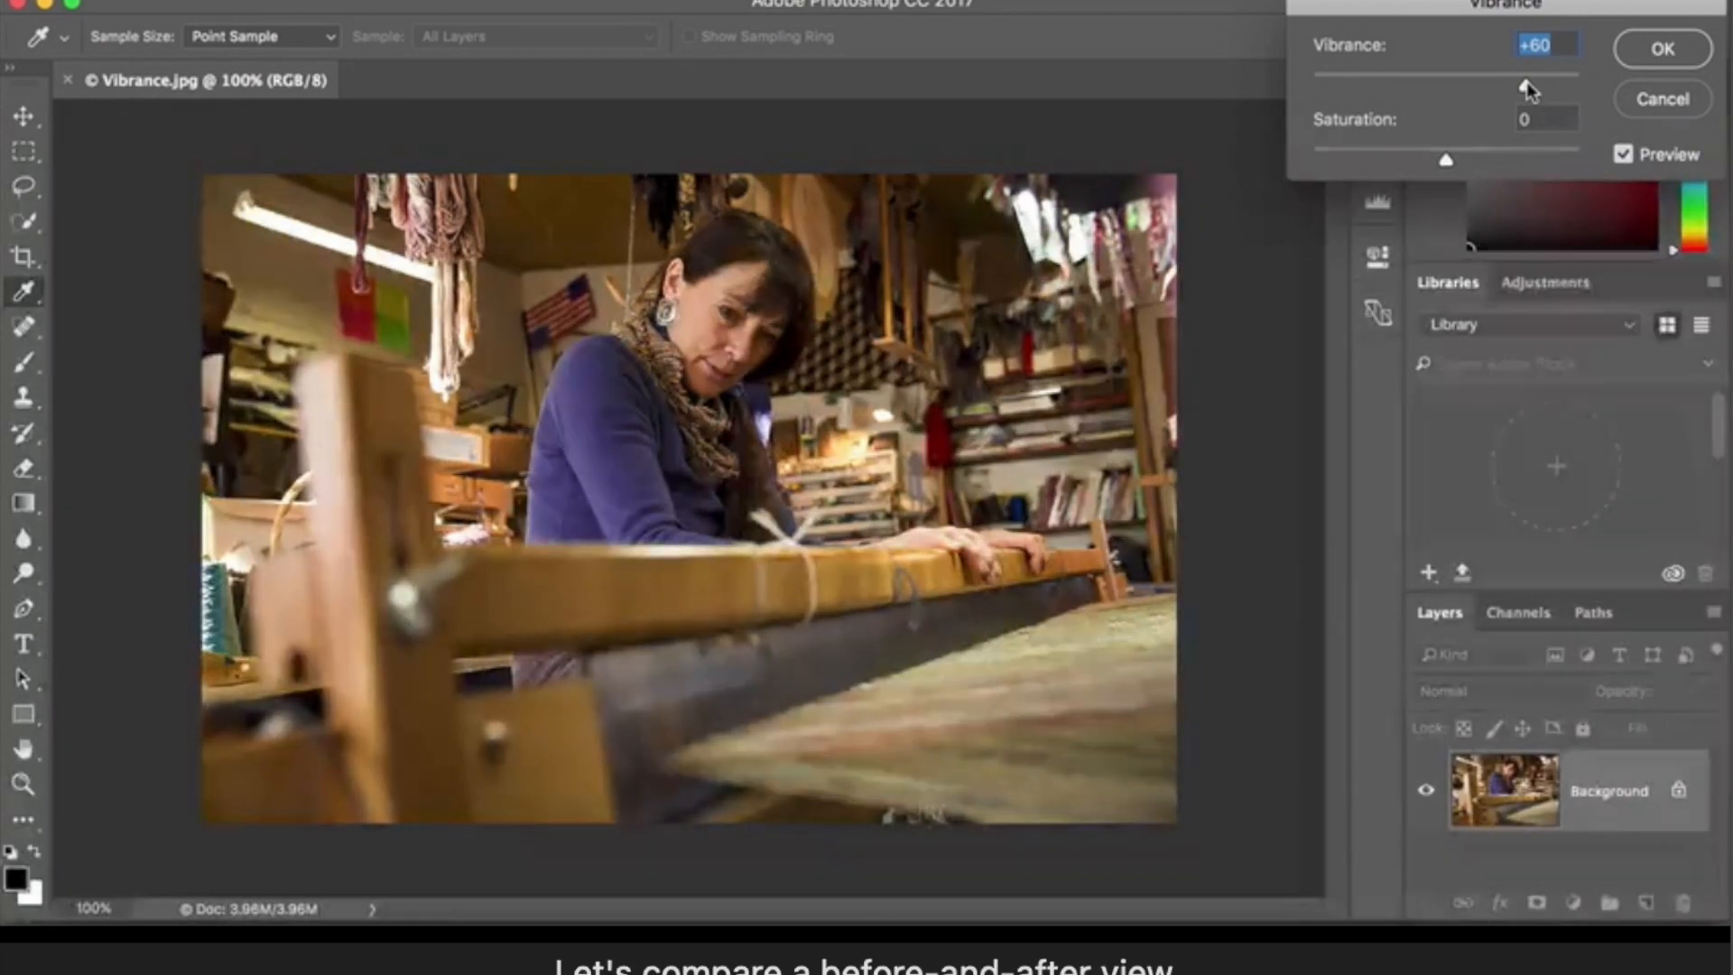
{"action": "left_click", "coordinate": [1622, 158]}
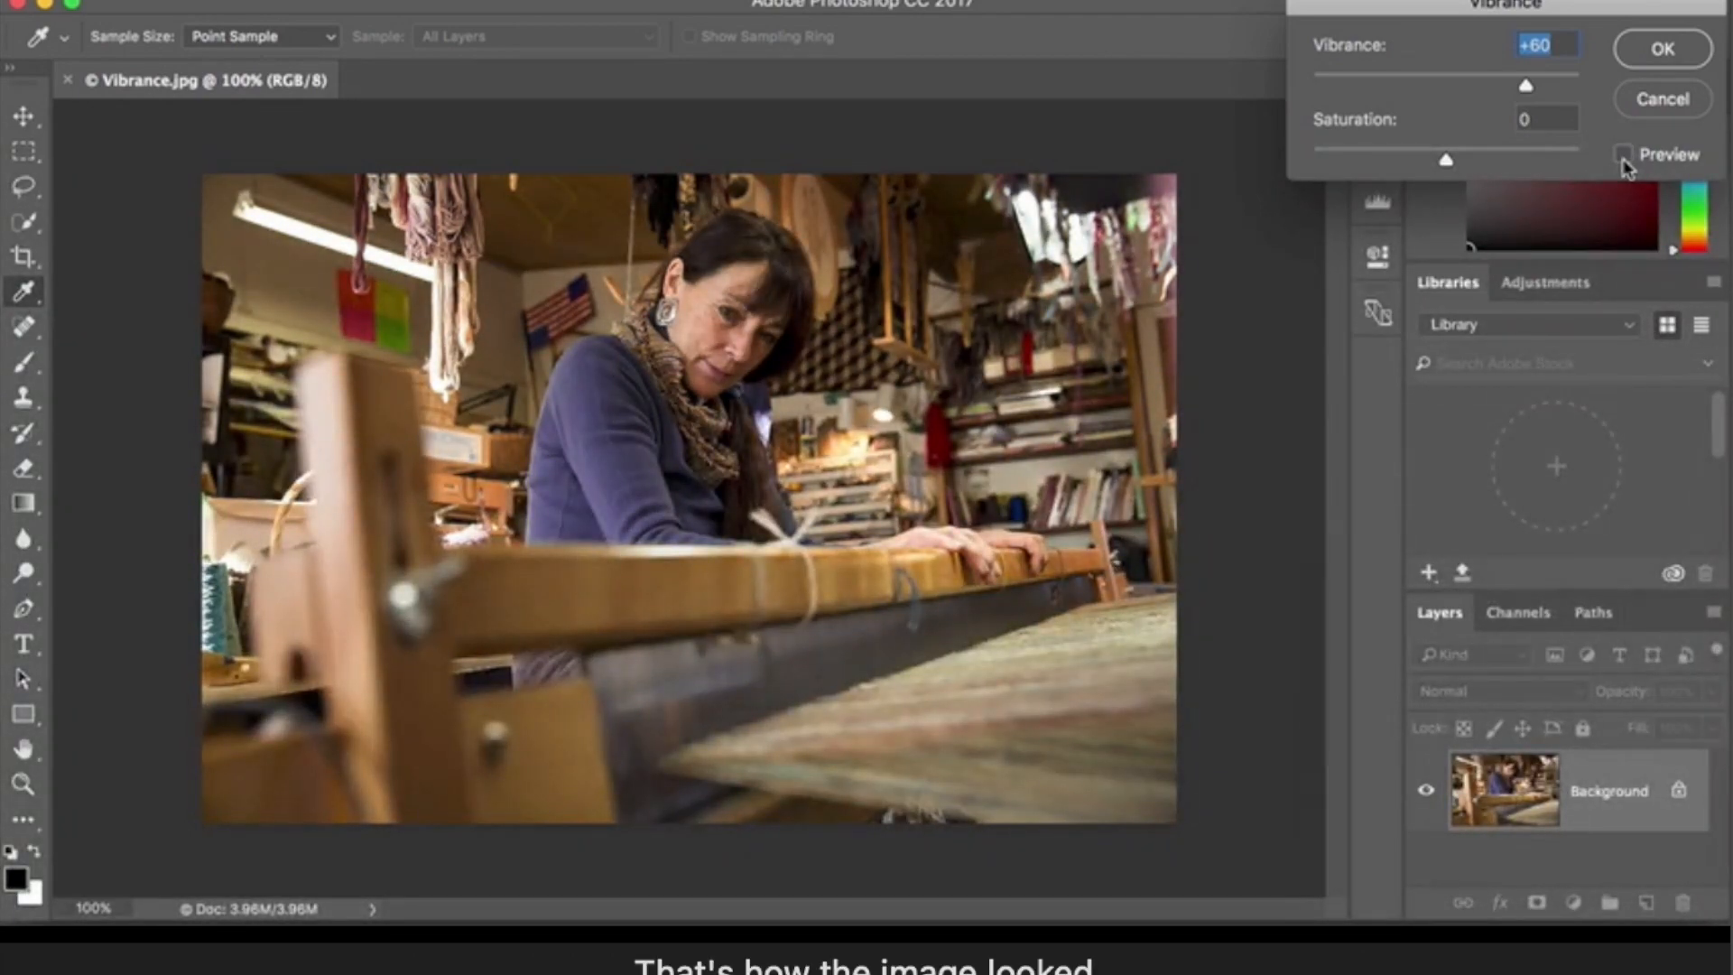
{"action": "left_click", "coordinate": [1623, 160]}
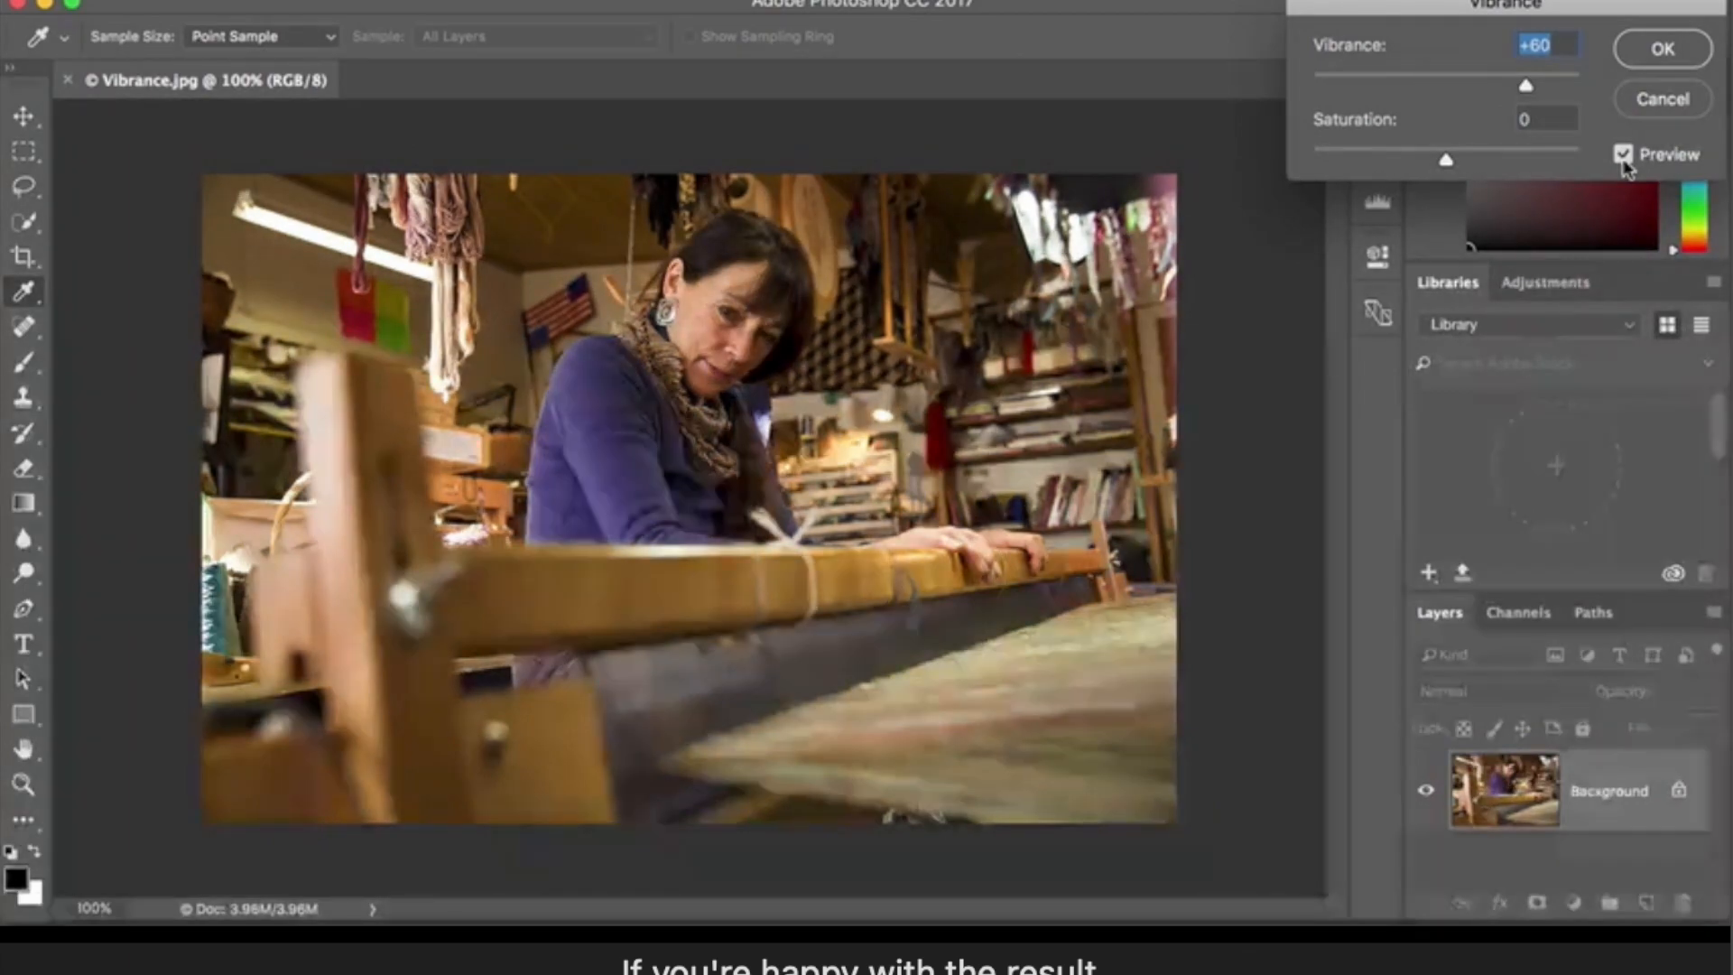
{"action": "left_click", "coordinate": [1636, 56]}
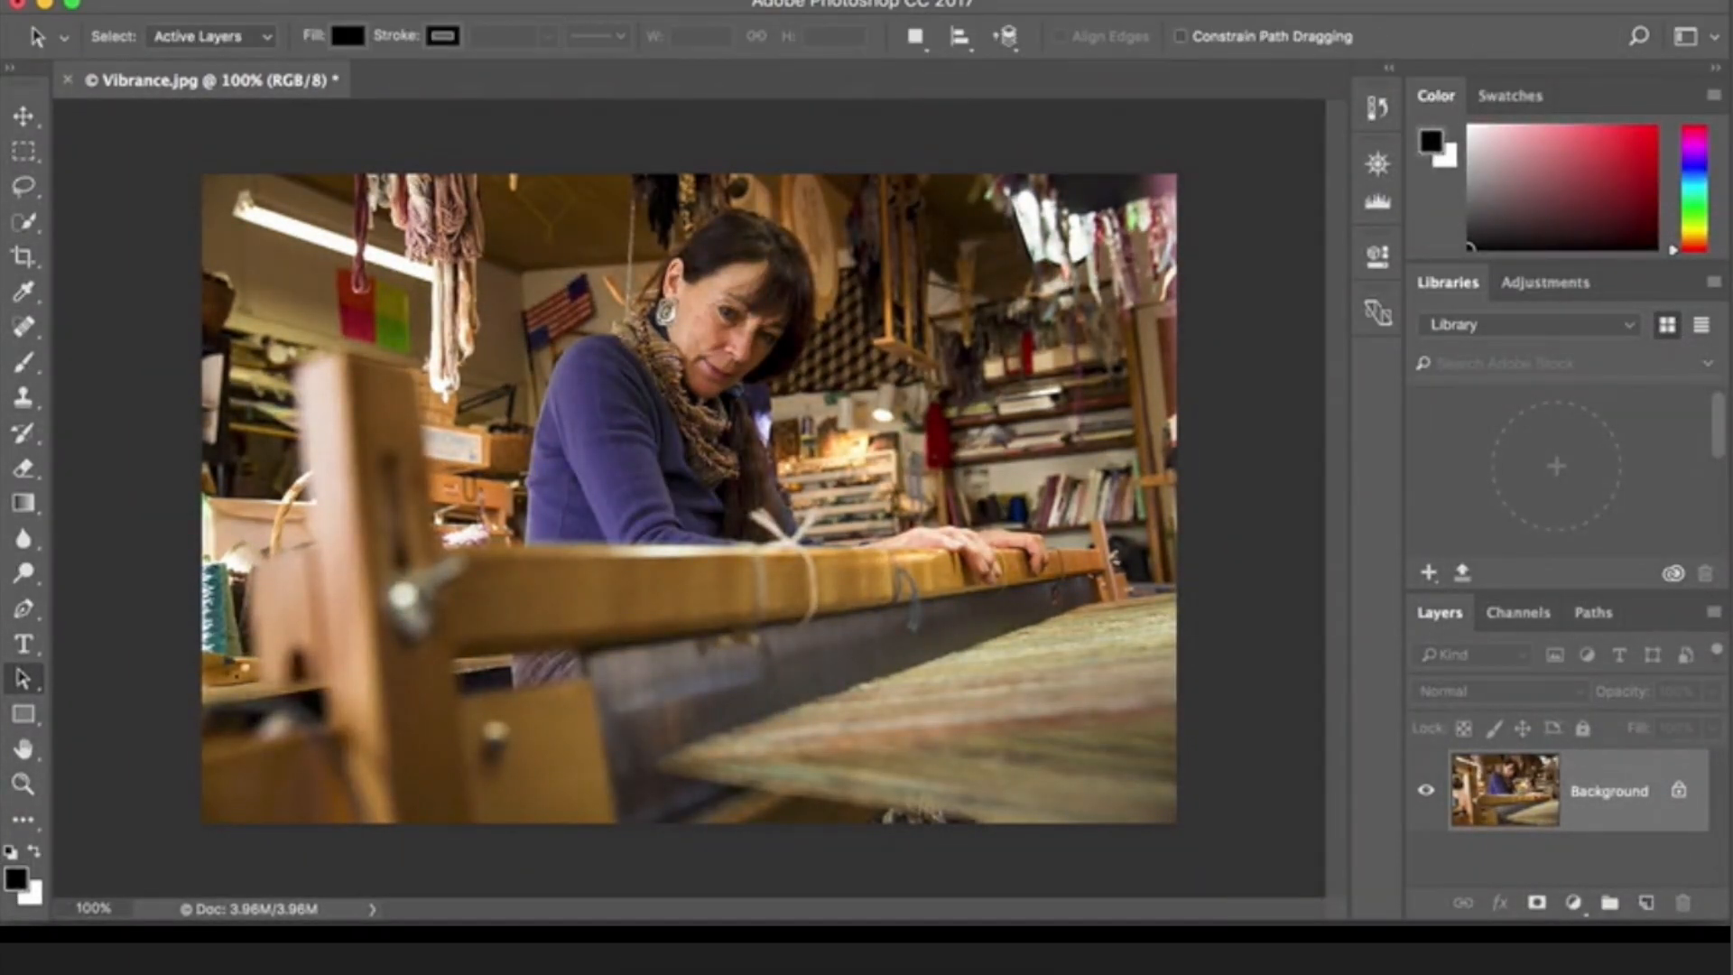
{"action": "left_click", "coordinate": [271, 3]}
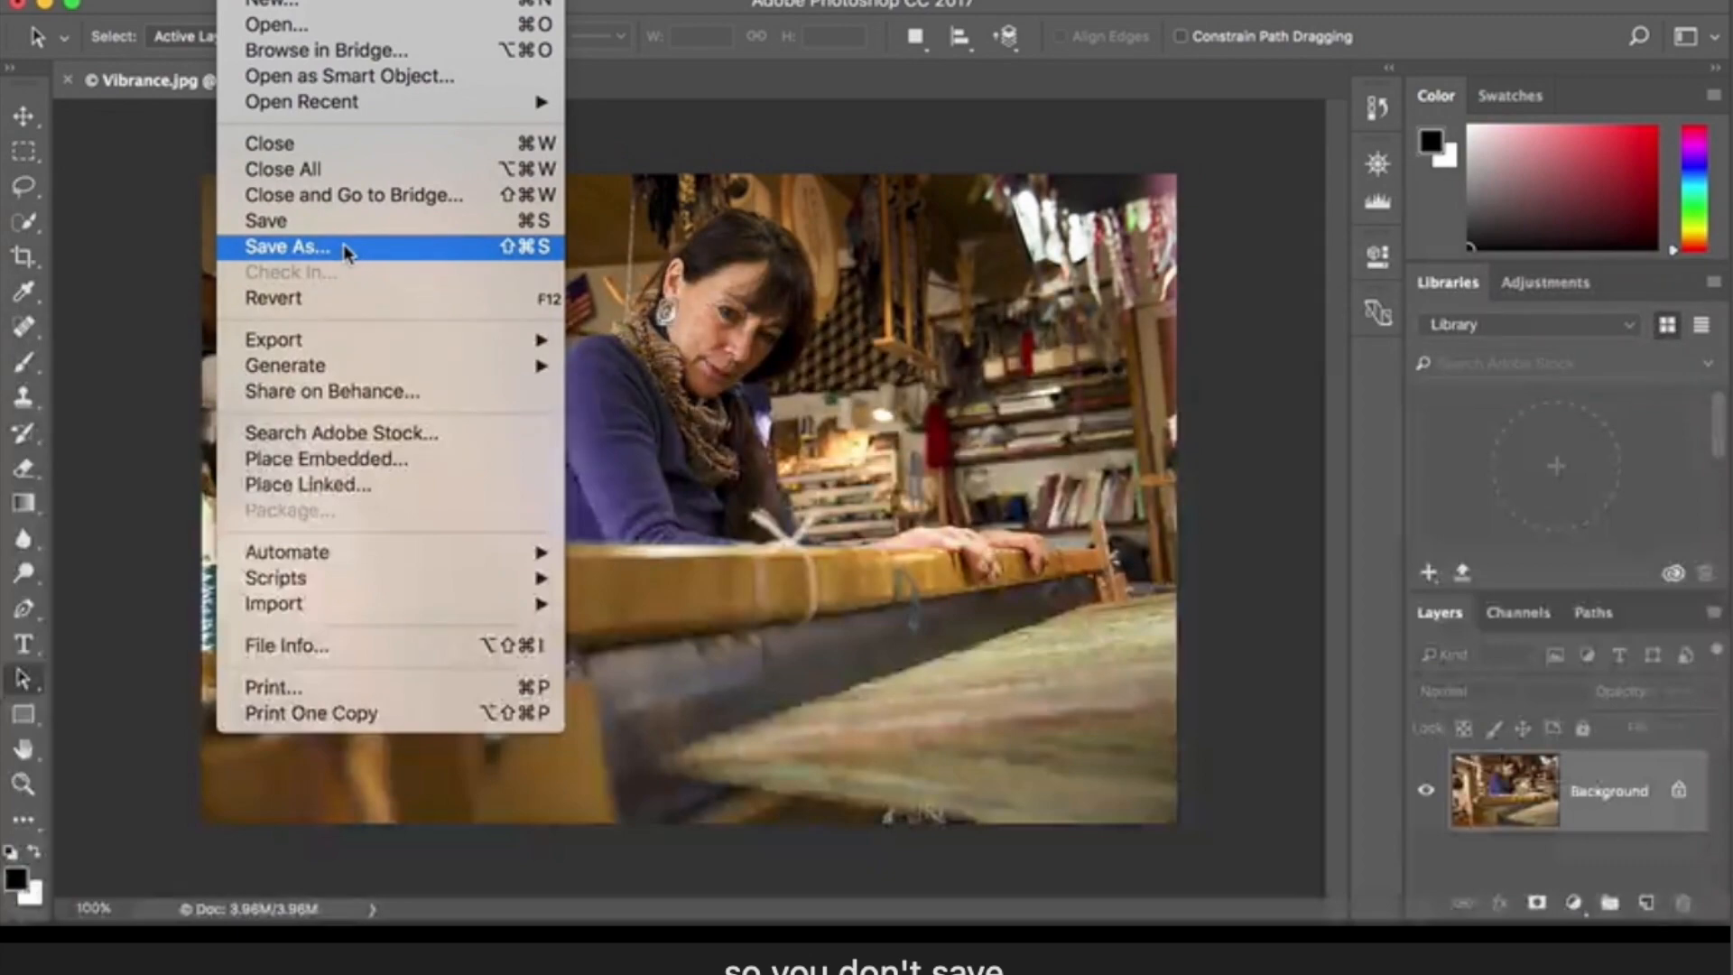
{"action": "left_click", "coordinate": [126, 260]}
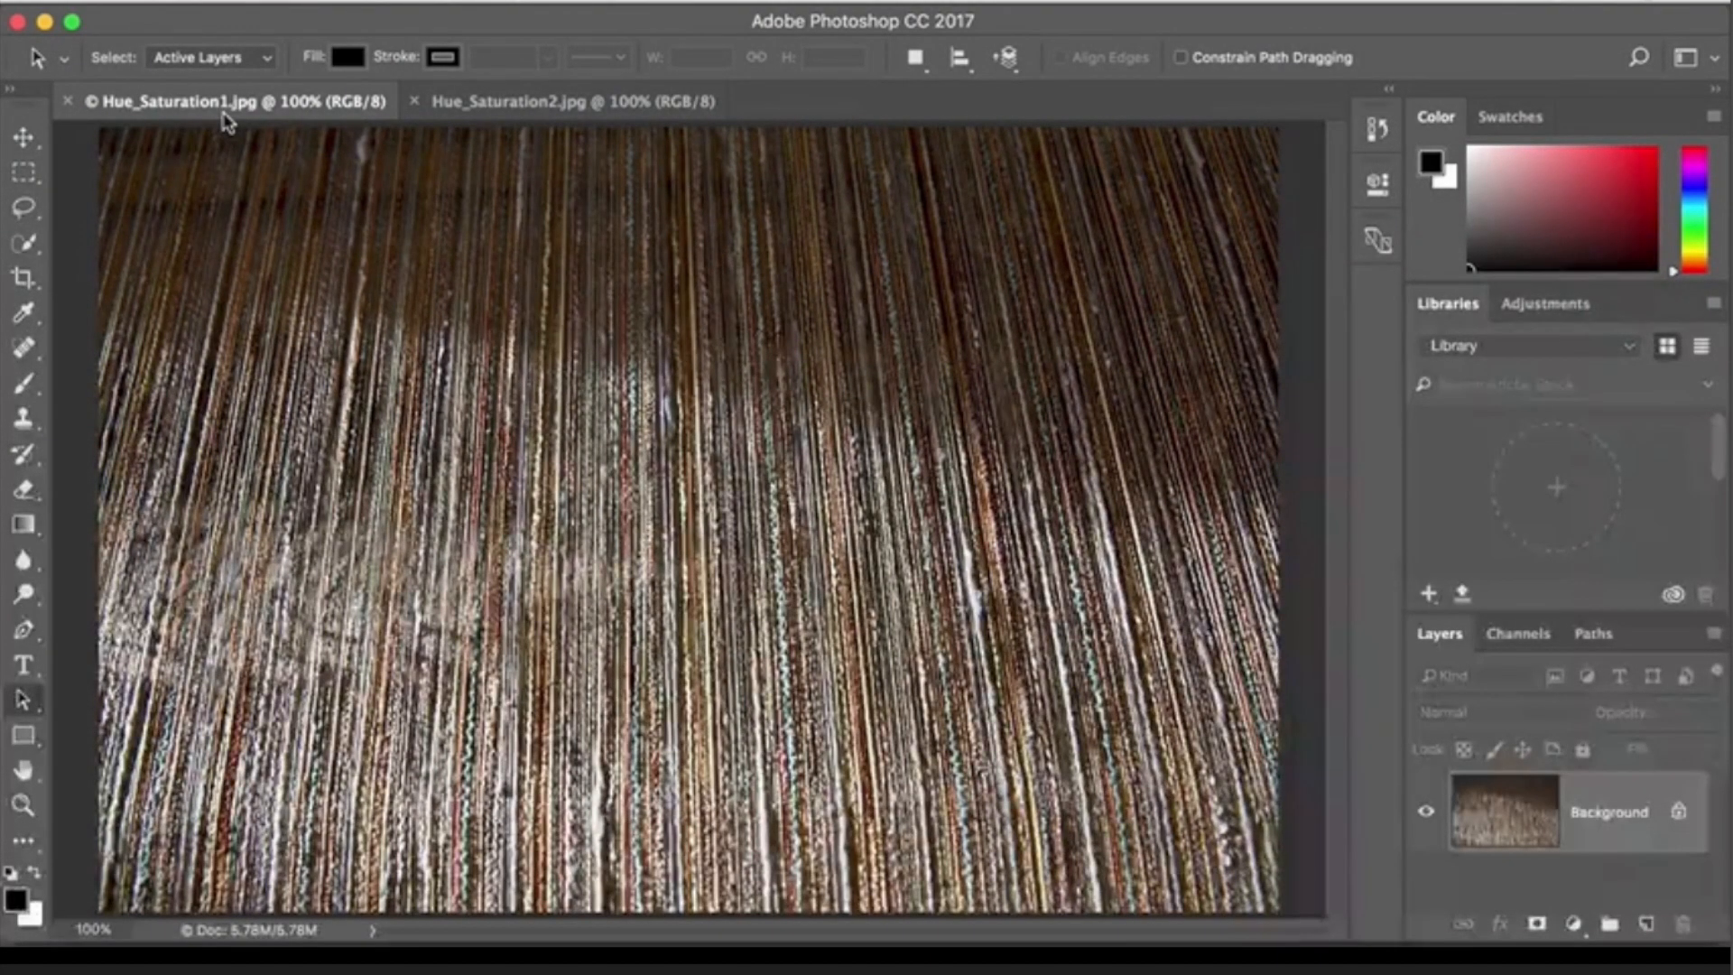
- Open the Hue/Saturation adjustment for Hue_Saturation1.jpg, try a Master Hue of -155 and reset it to 0
{"action": "left_click", "coordinate": [361, 3]}
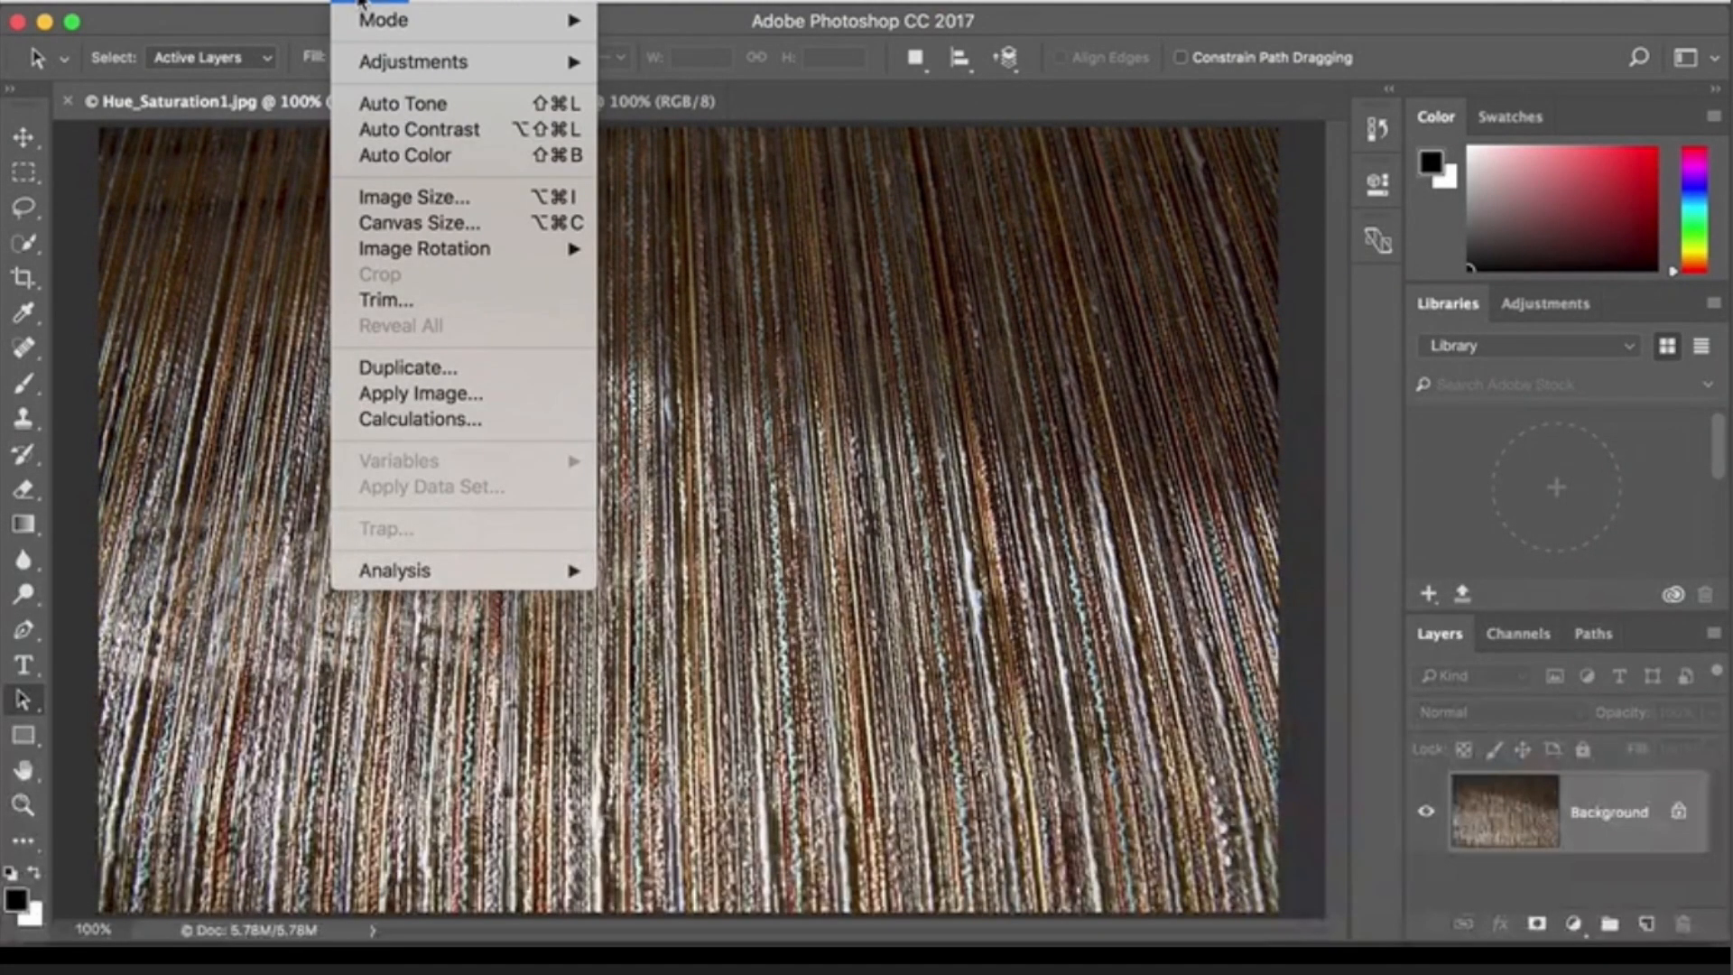
{"action": "mouse_move", "coordinate": [361, 61]}
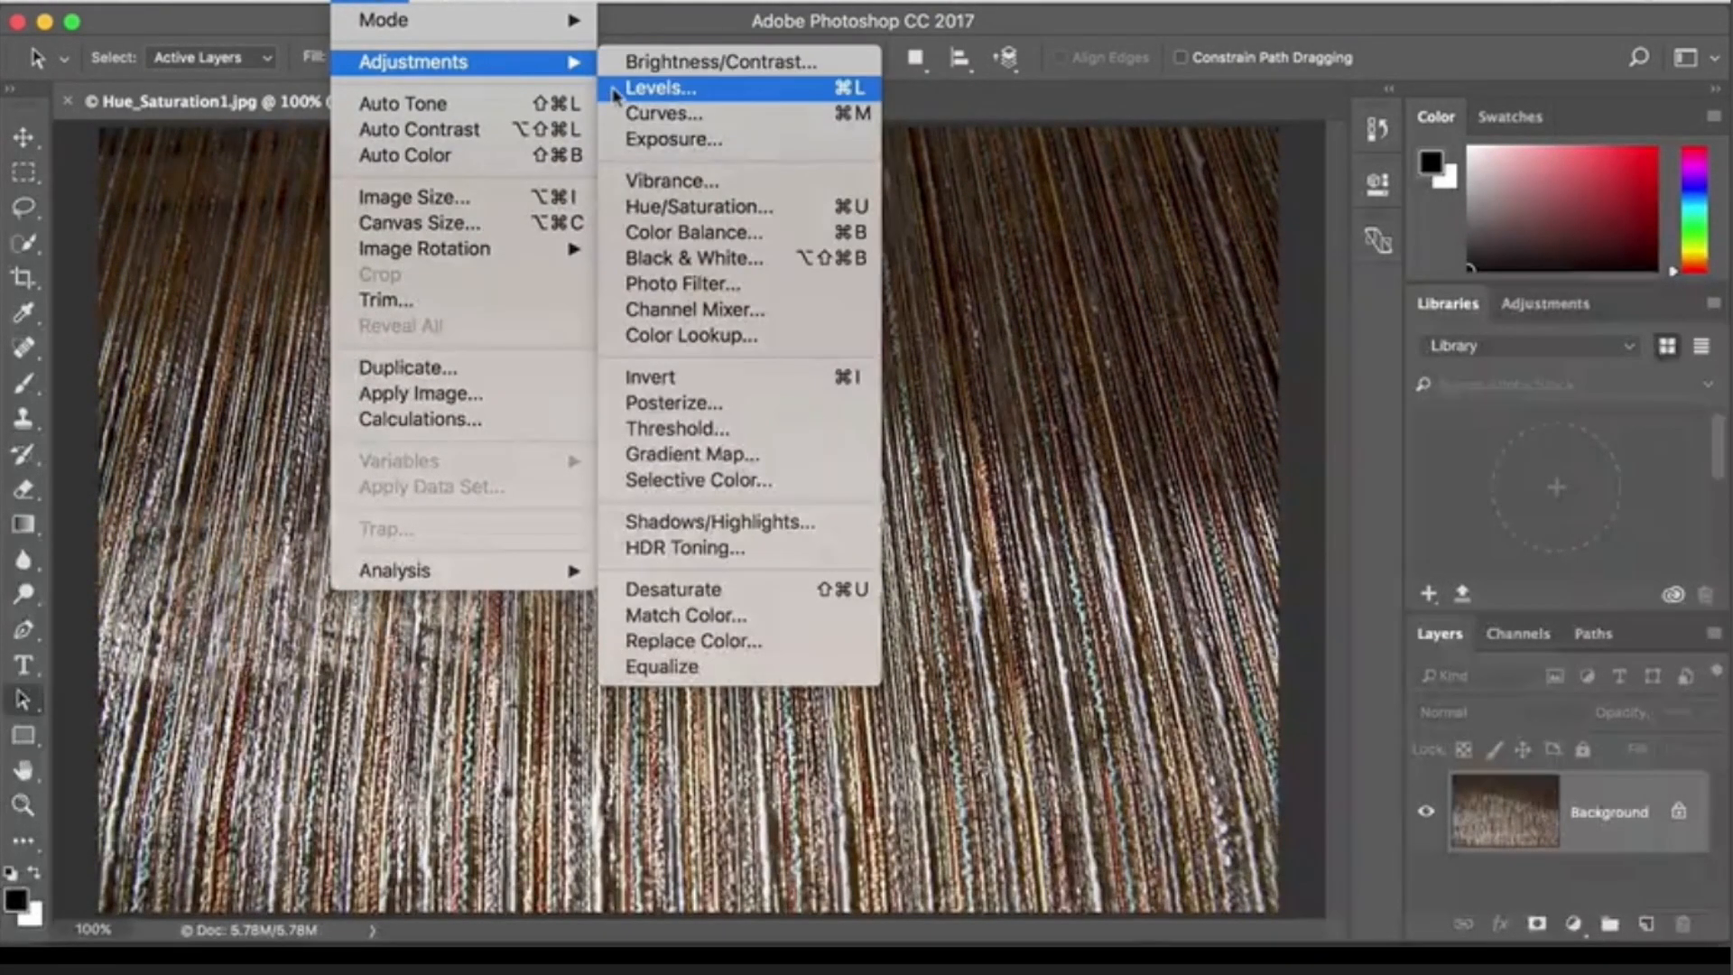
{"action": "left_click", "coordinate": [619, 210]}
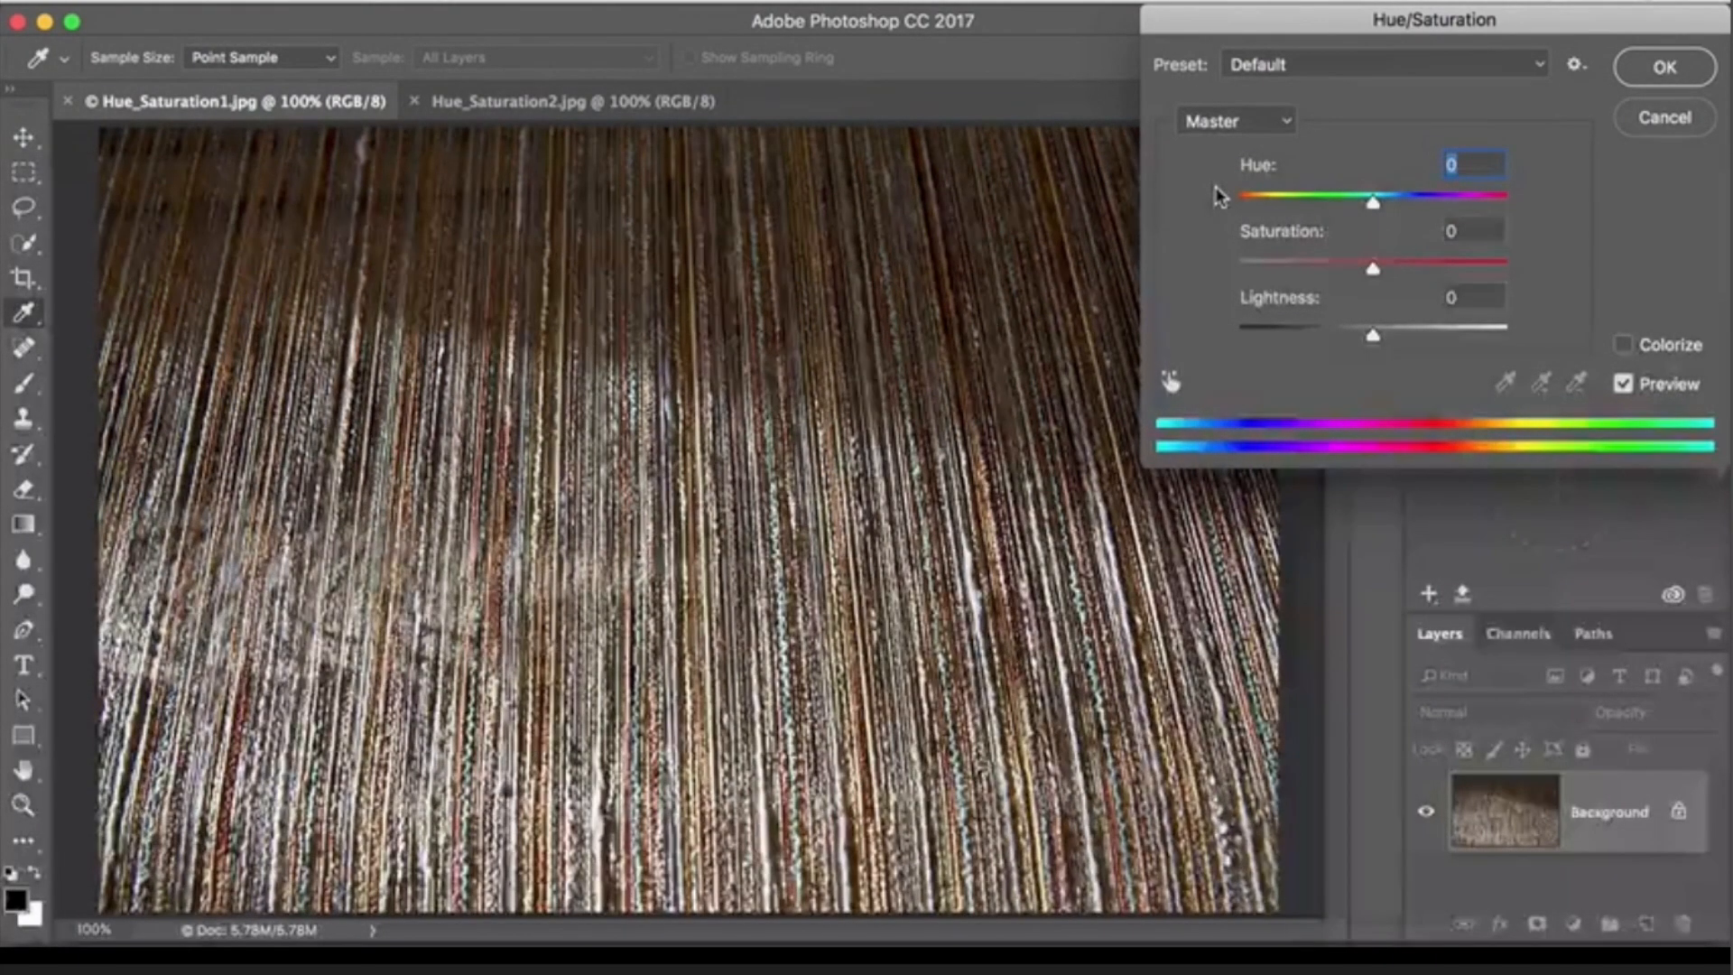
{"action": "left_click_drag", "start_coordinate": [1373, 202], "coordinate": [1251, 204]}
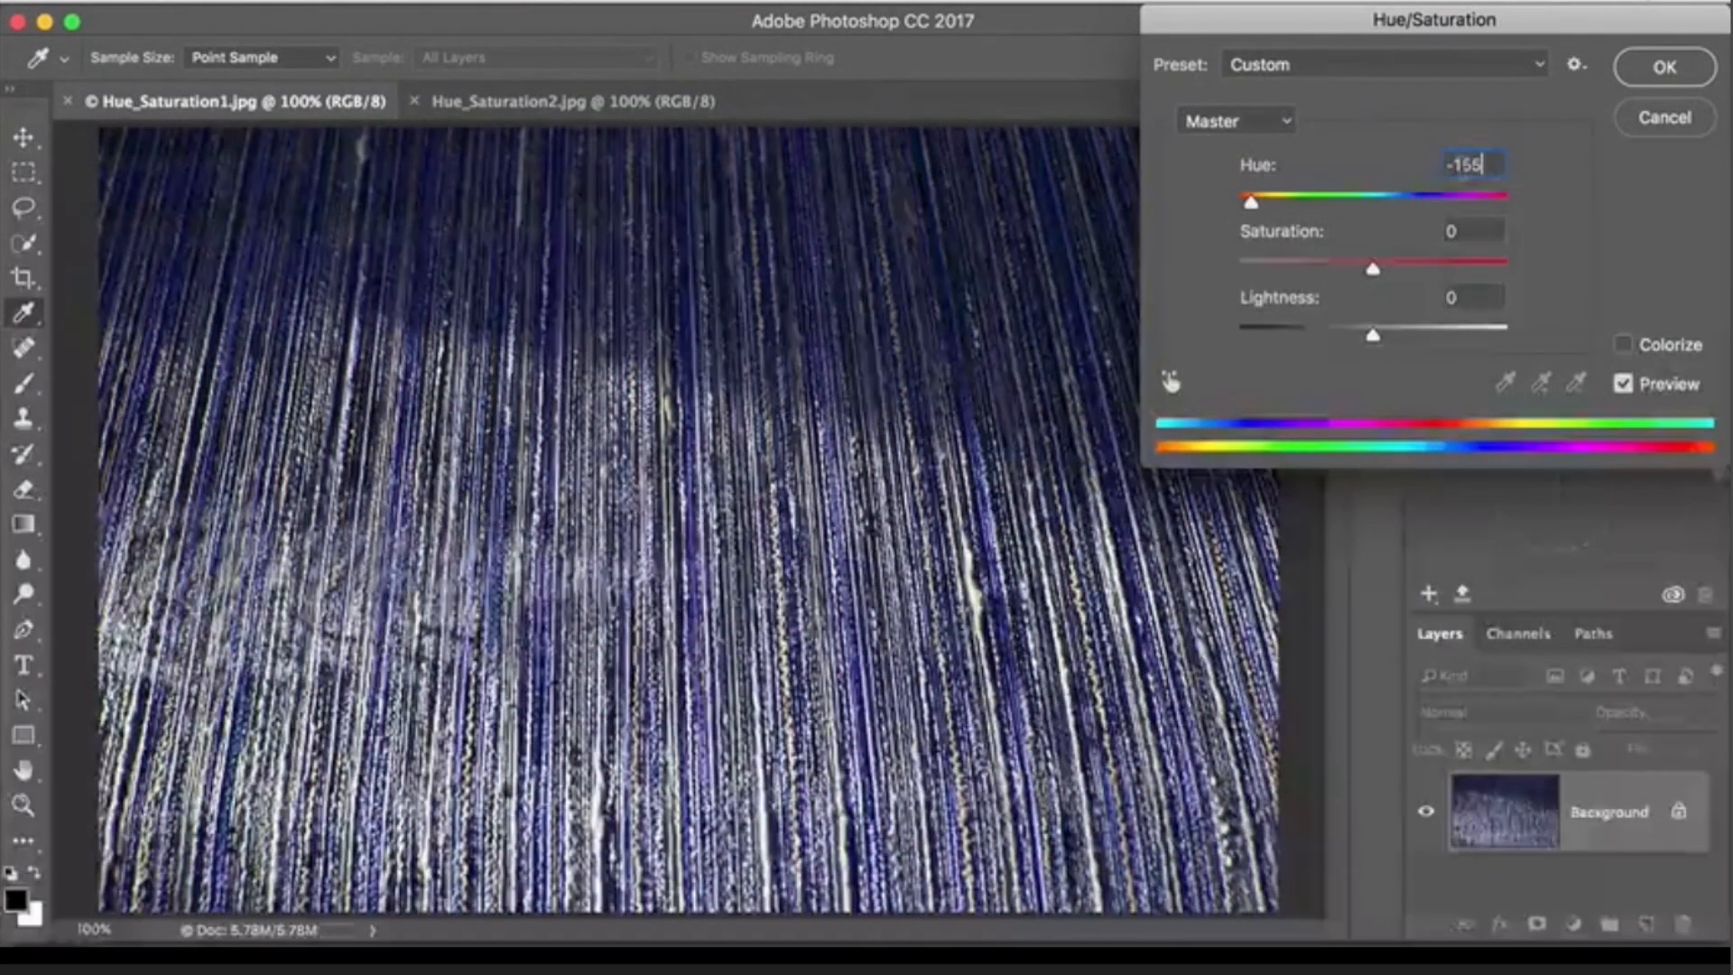
{"action": "type", "text": "0"}
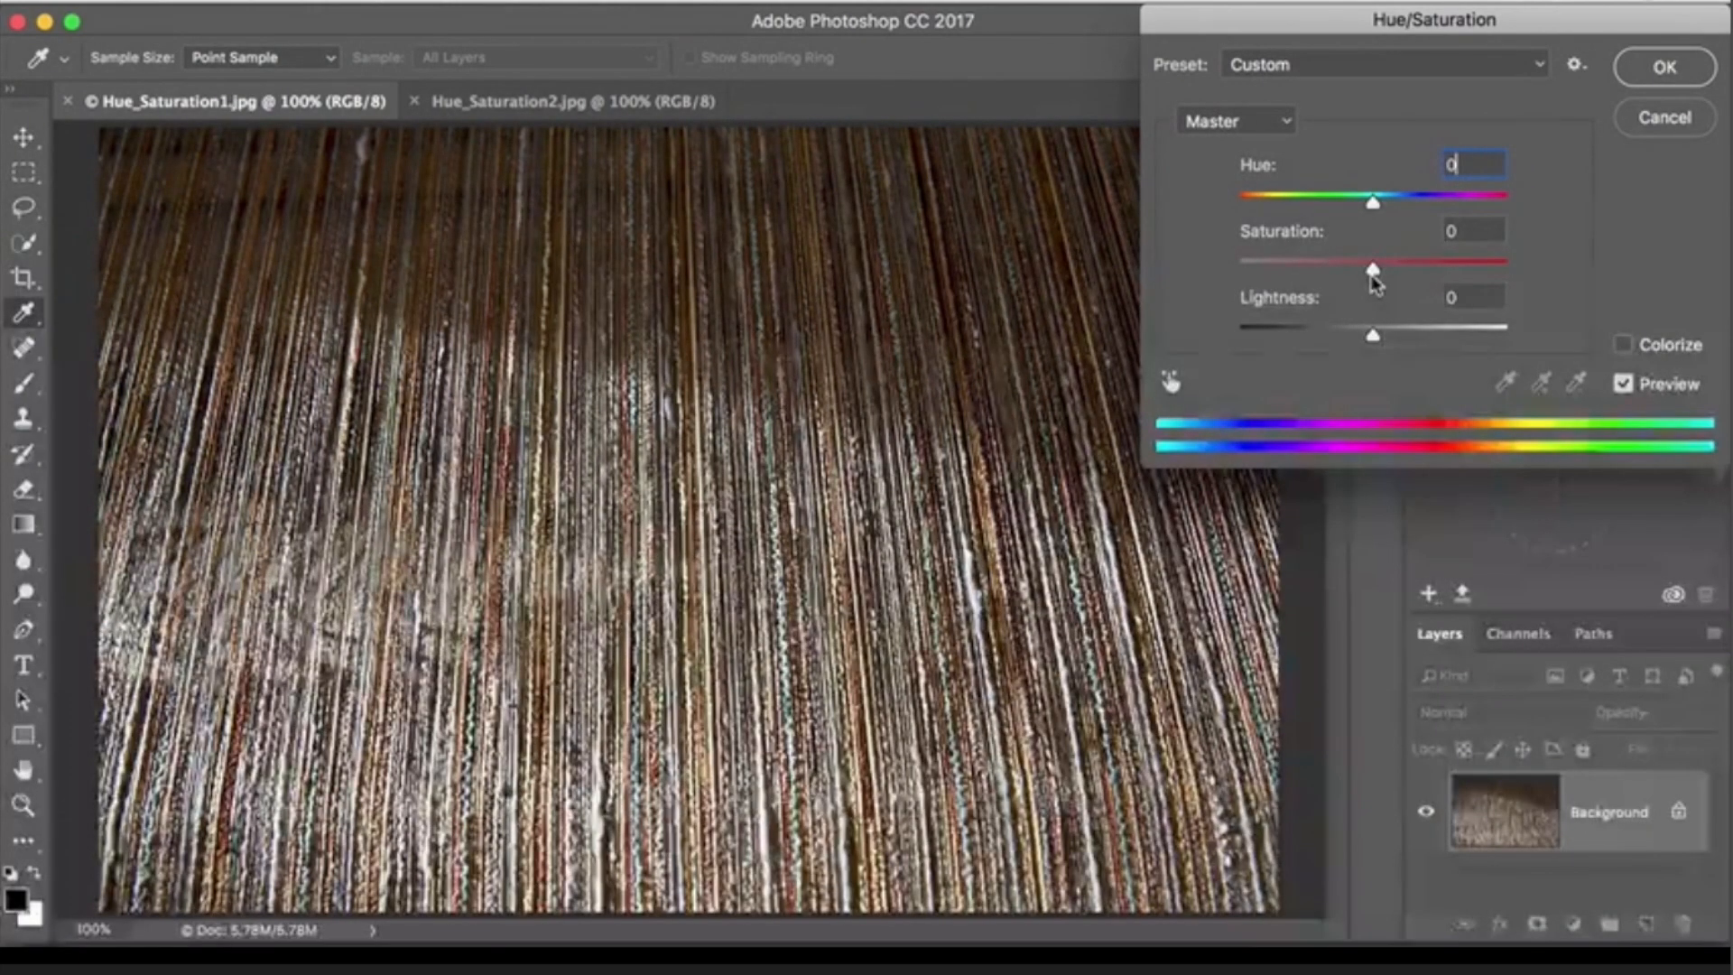
- Try Saturation at -48 and Lightness at +40, resetting each to 0, and cancel the Hue/Saturation adjustment
{"action": "left_click_drag", "start_coordinate": [1373, 272], "coordinate": [1308, 267]}
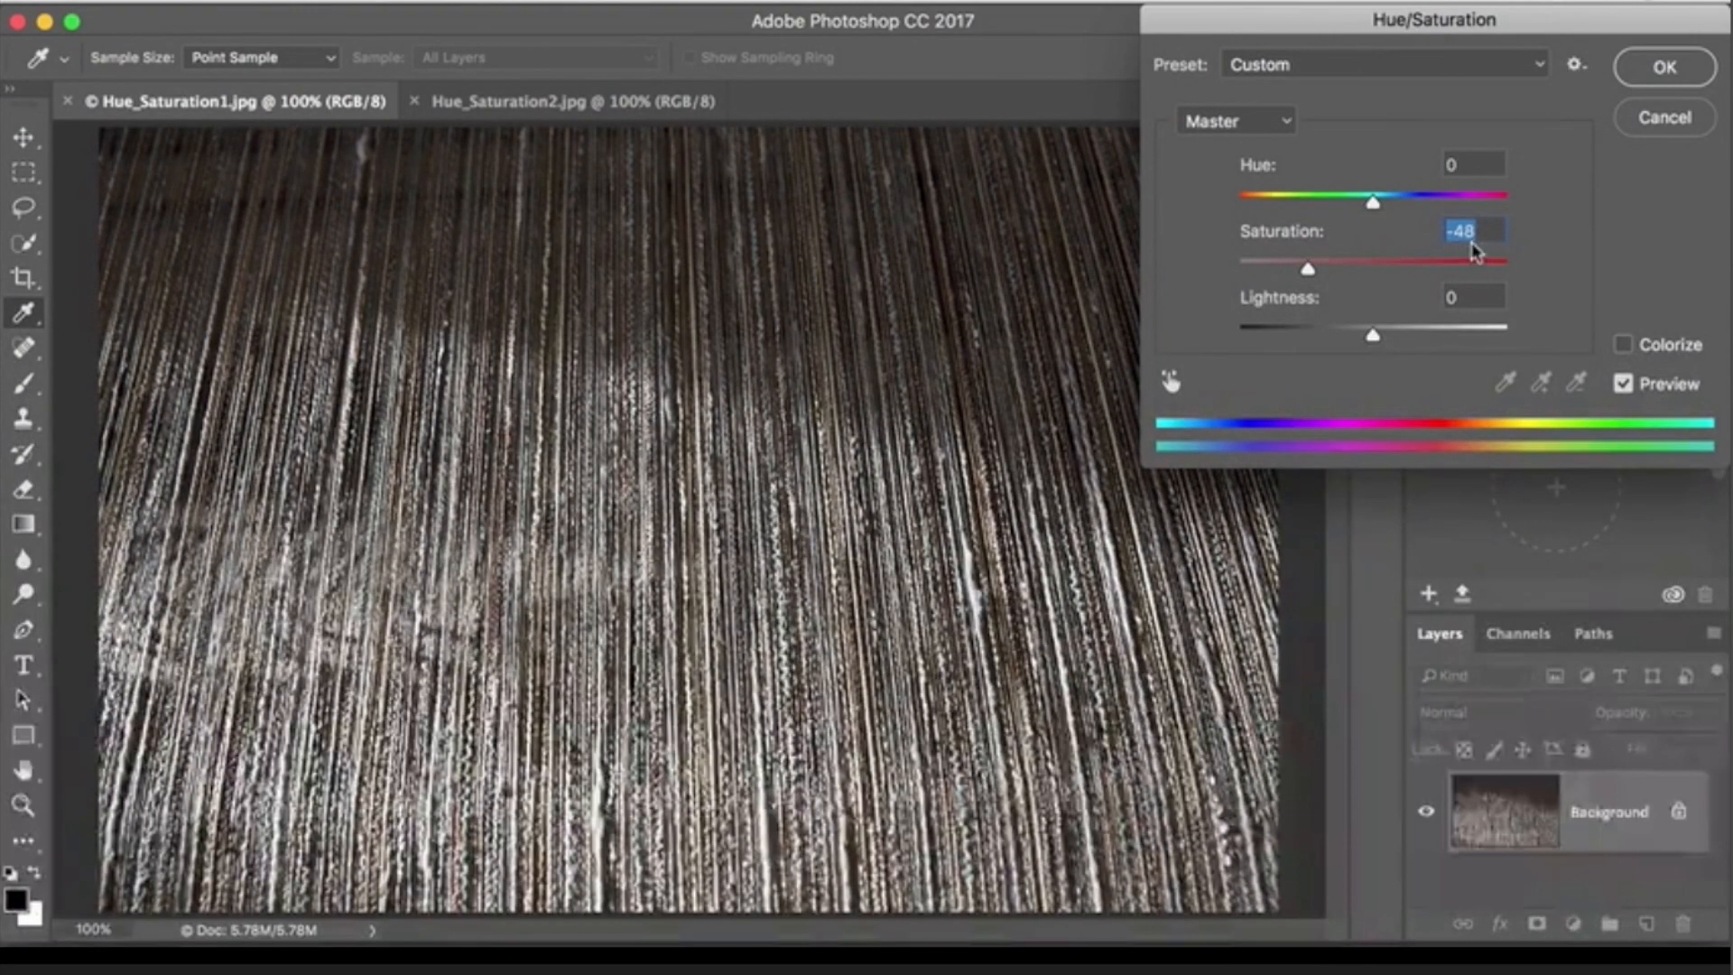
{"action": "type", "text": "0"}
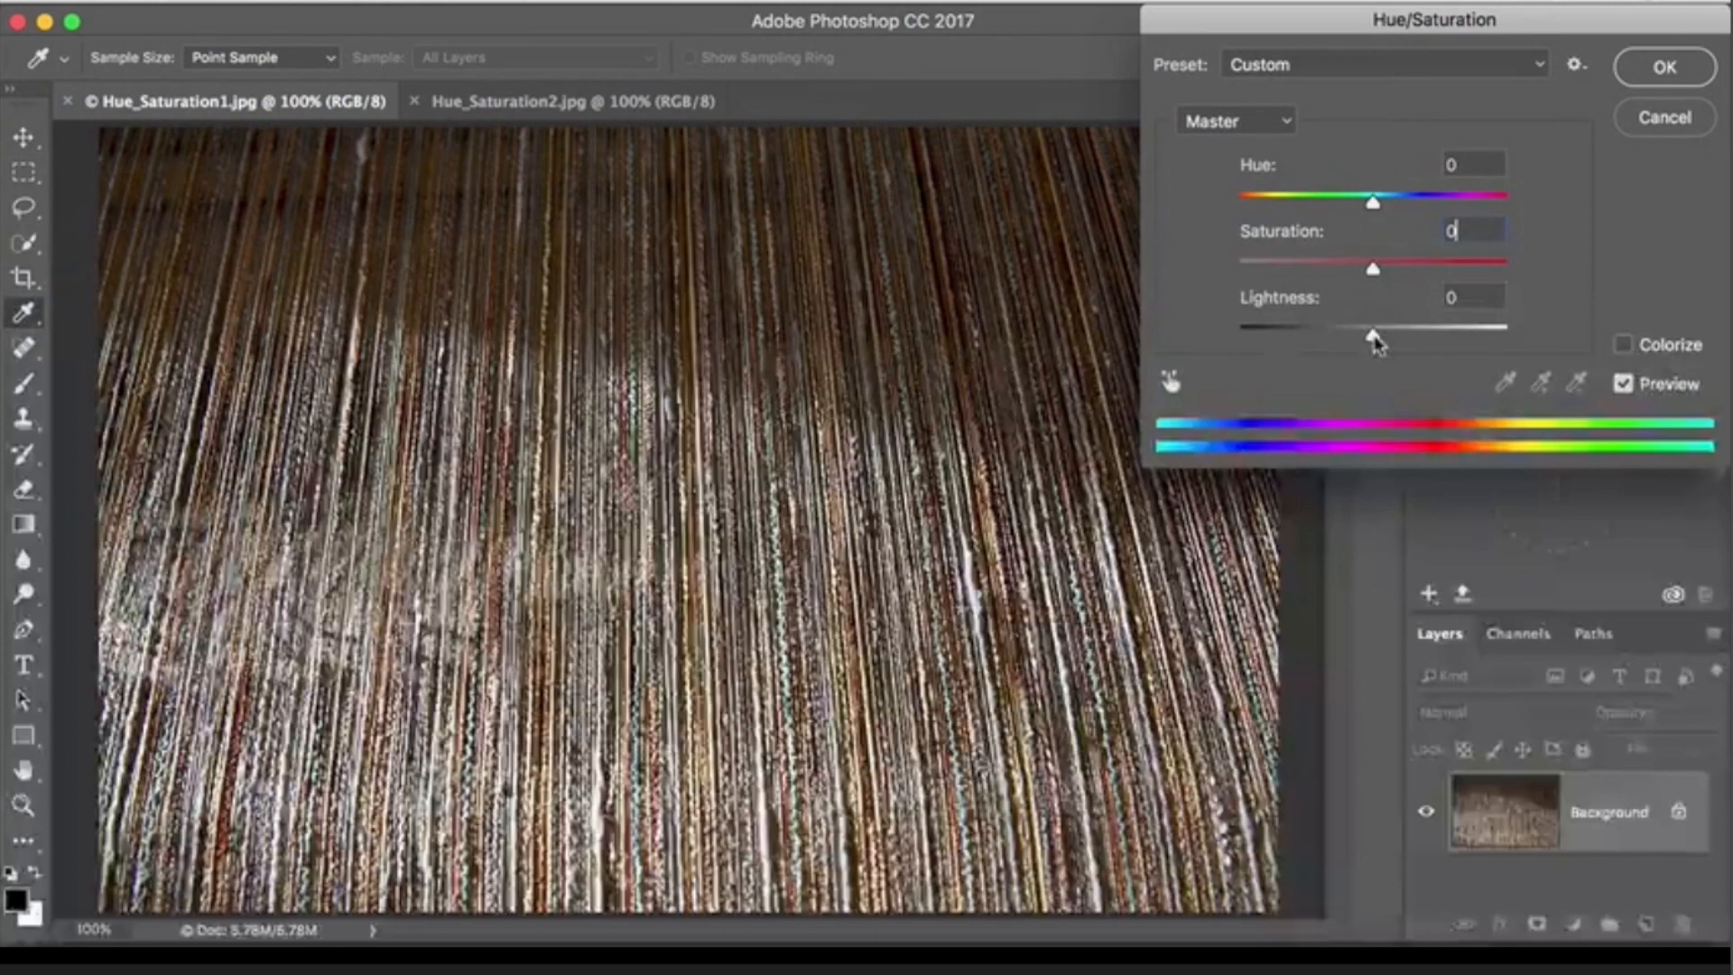
{"action": "left_click_drag", "start_coordinate": [1373, 338], "coordinate": [1428, 337]}
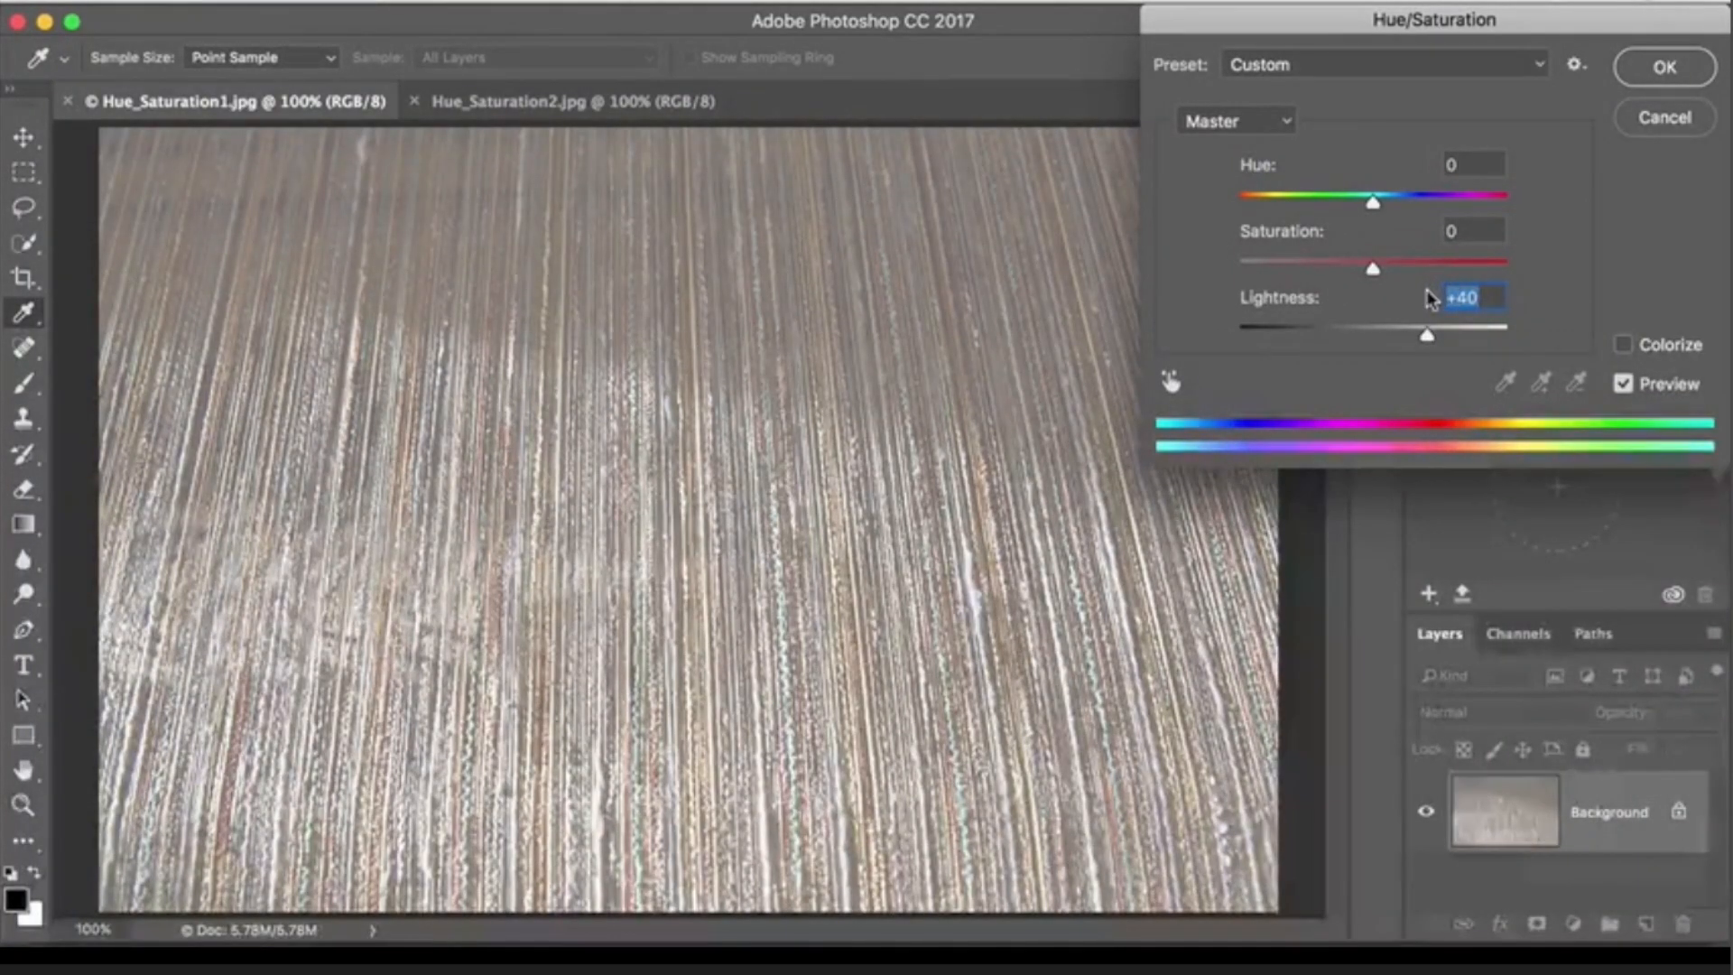
{"action": "type", "text": "0"}
{"action": "key", "text": "Tab"}
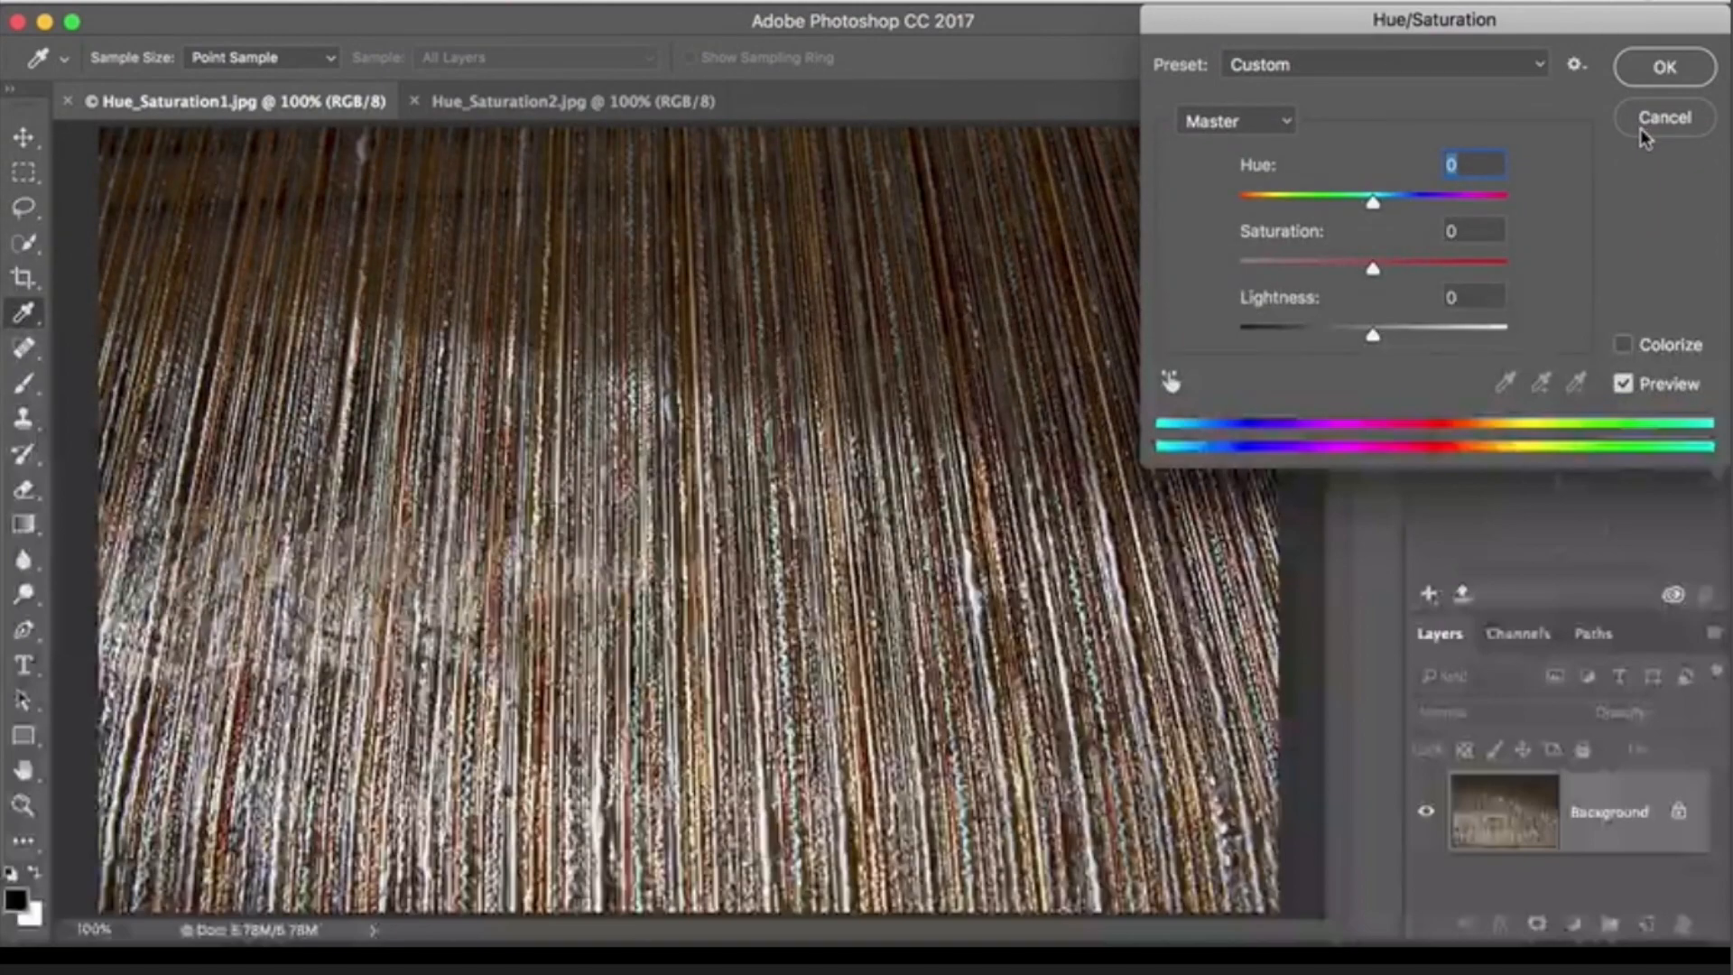
{"action": "left_click", "coordinate": [1663, 118]}
{"action": "key", "text": "a"}
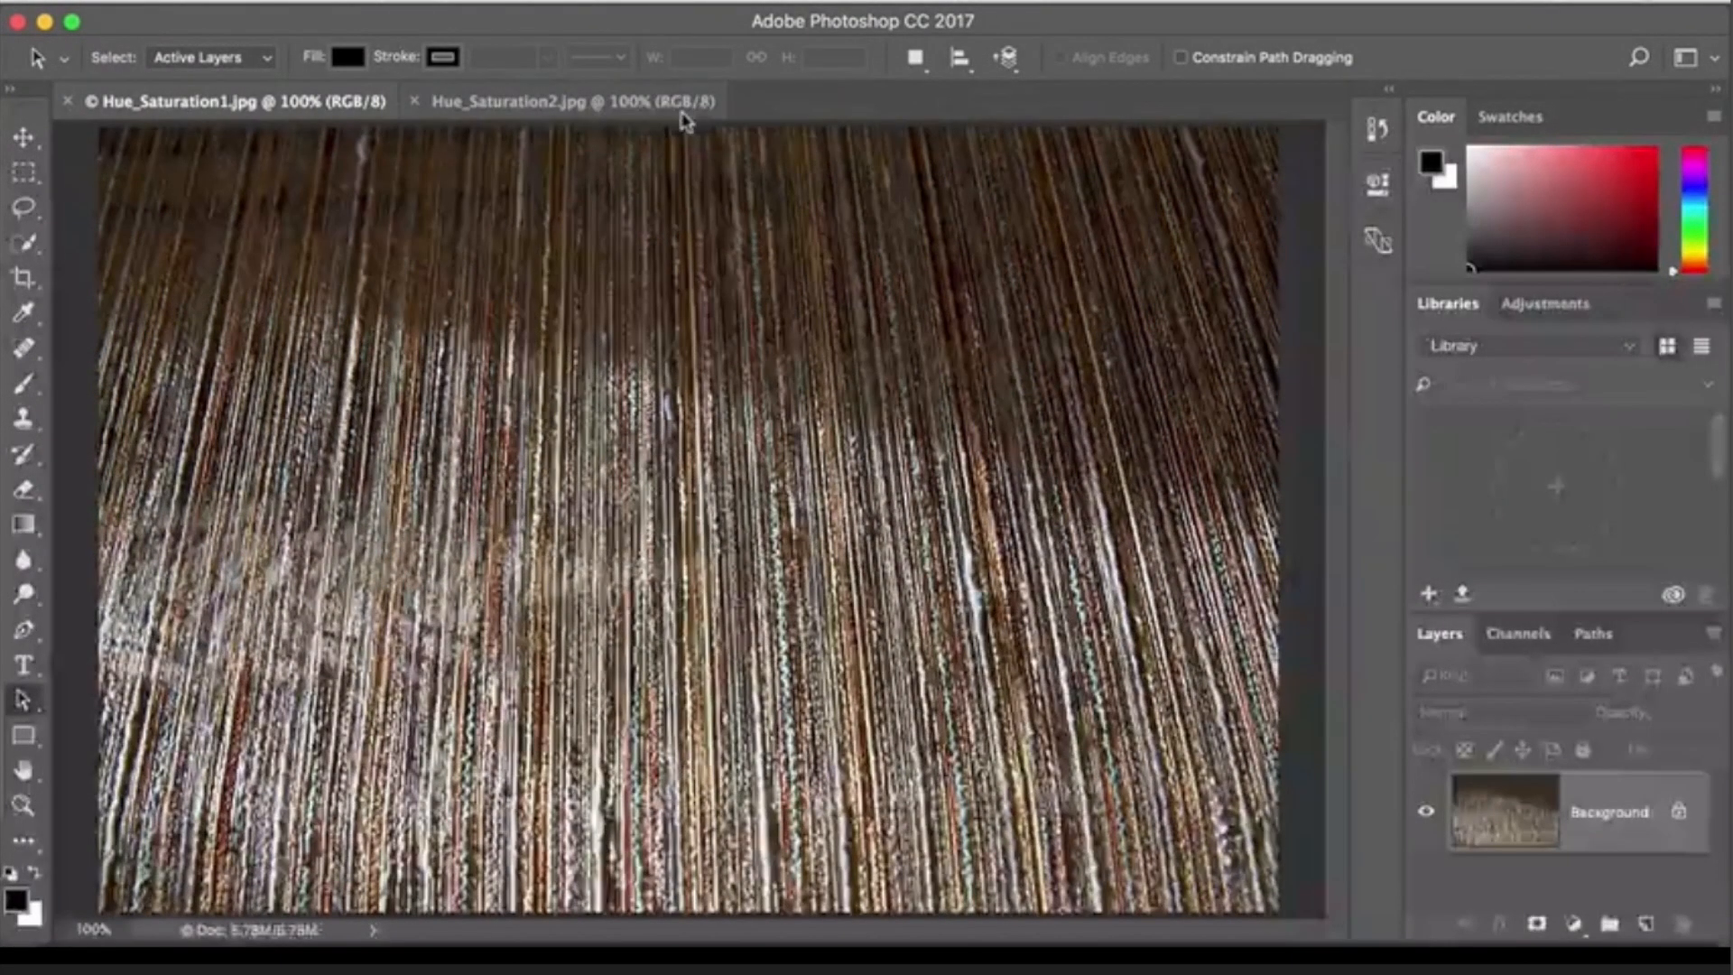
- Open the Hue/Saturation adjustment for the flower photo Hue_Saturation2.jpg and limit it to the Yellows range
{"action": "left_click", "coordinate": [528, 113]}
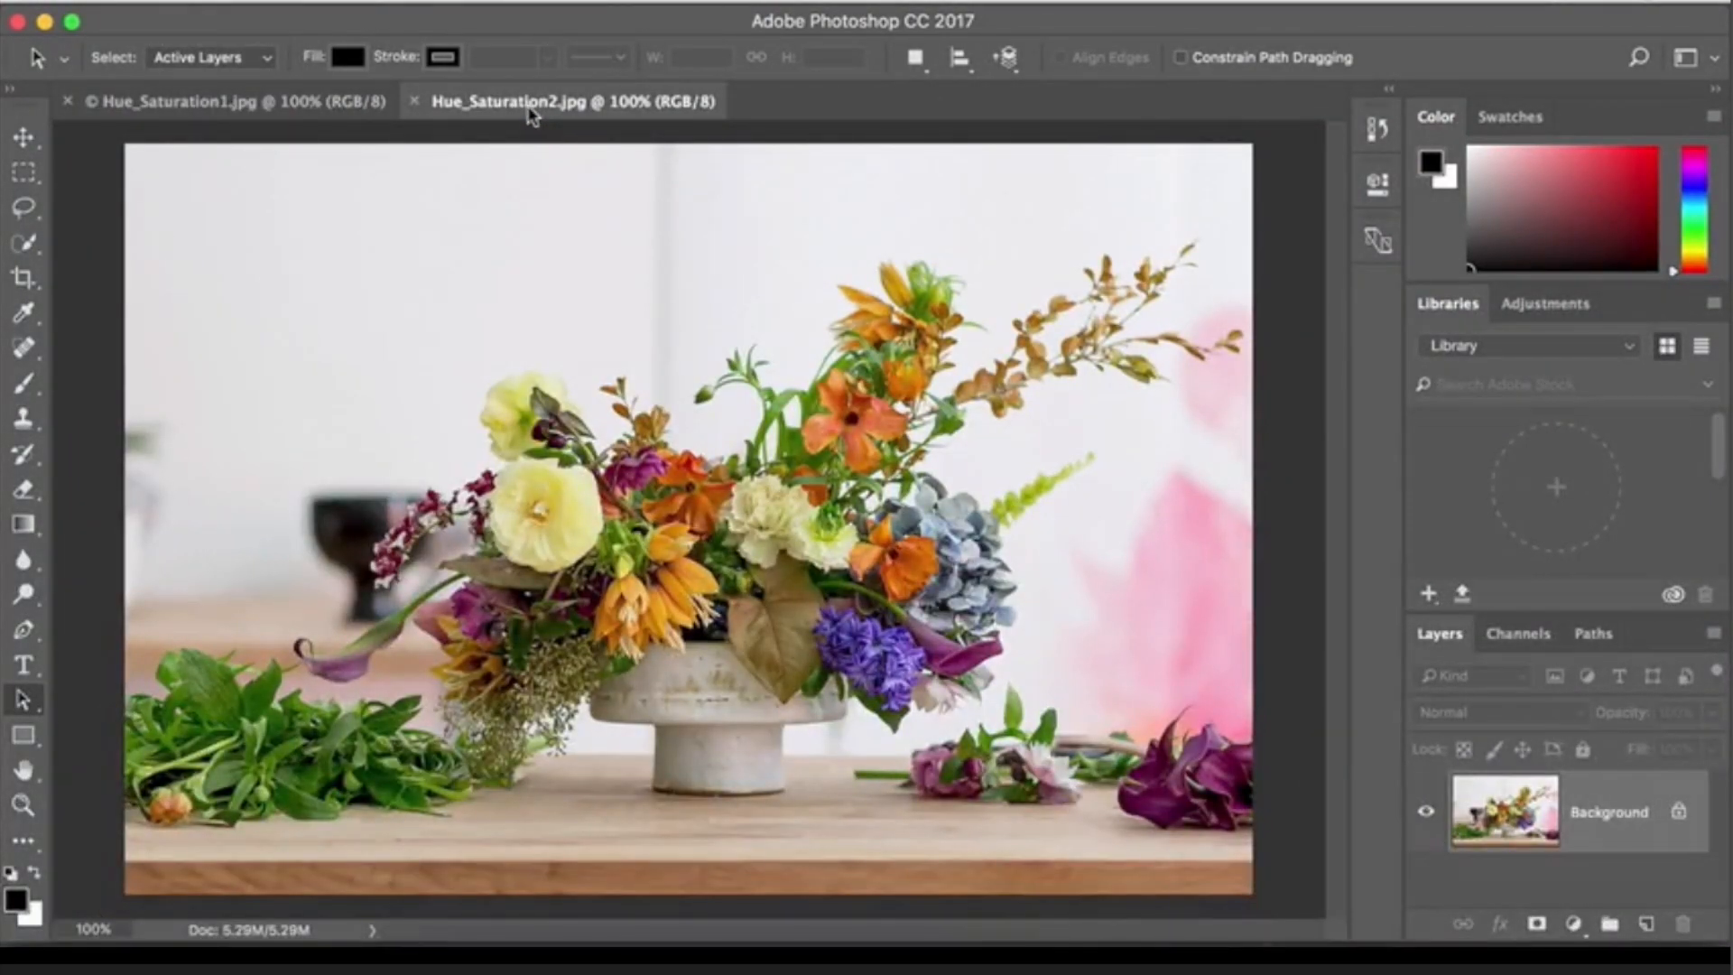
{"action": "left_click", "coordinate": [350, 7]}
{"action": "mouse_move", "coordinate": [349, 72]}
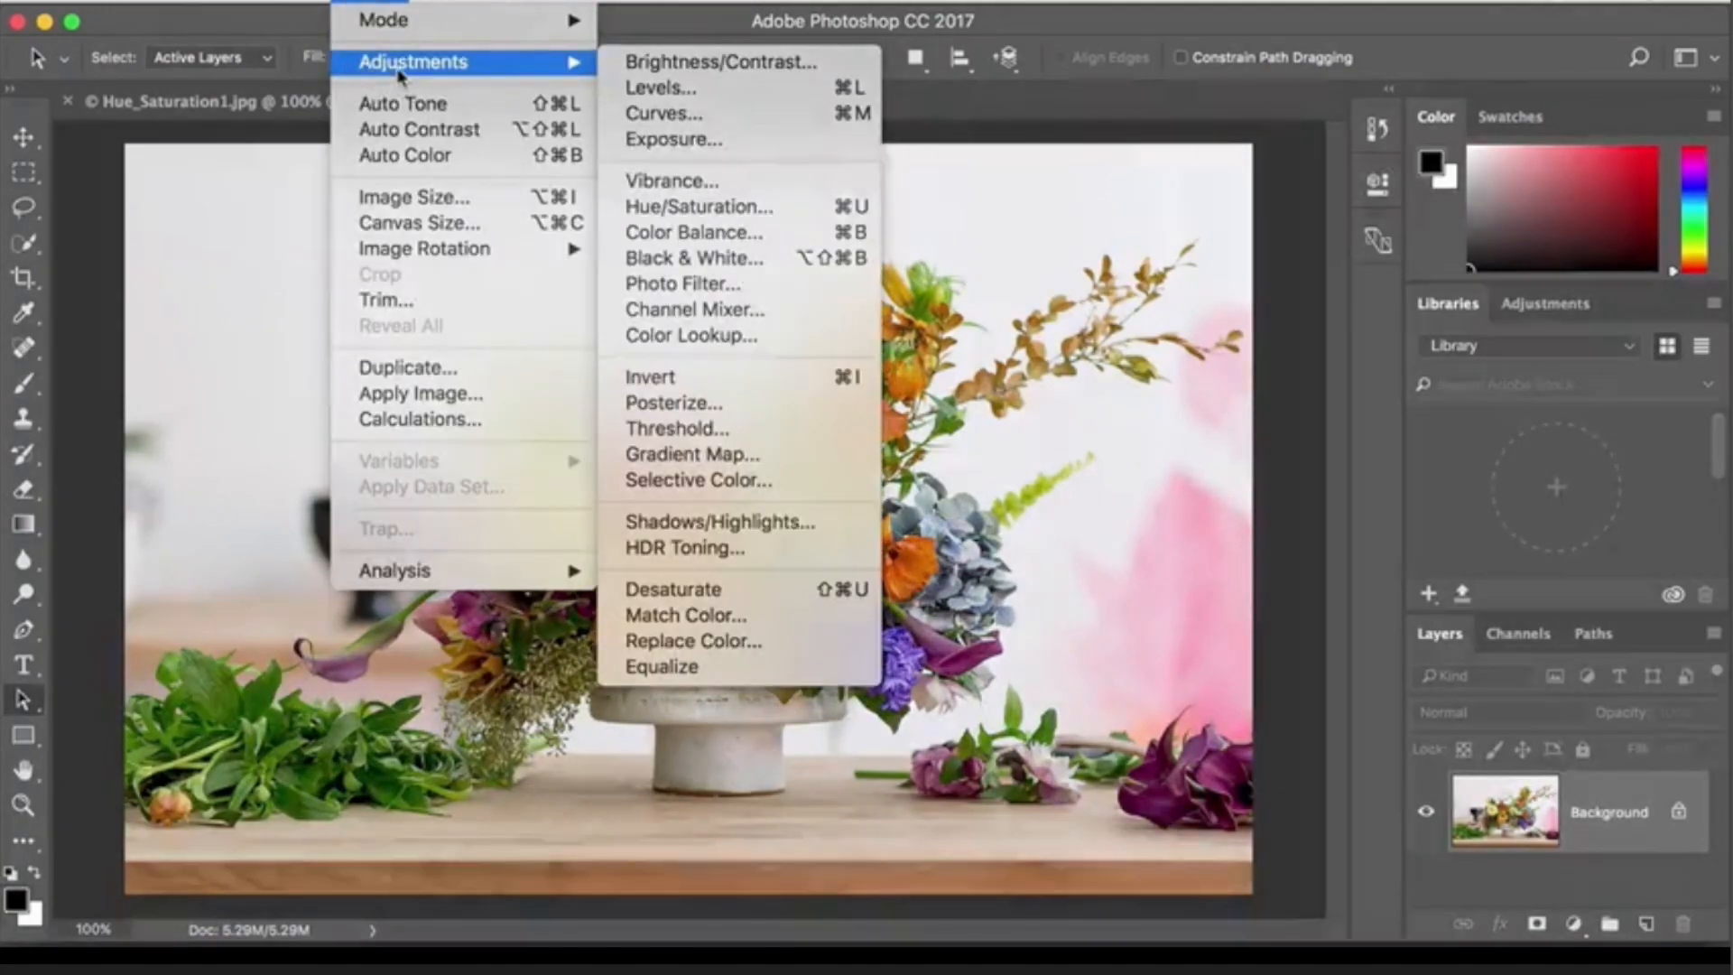
{"action": "left_click", "coordinate": [610, 204]}
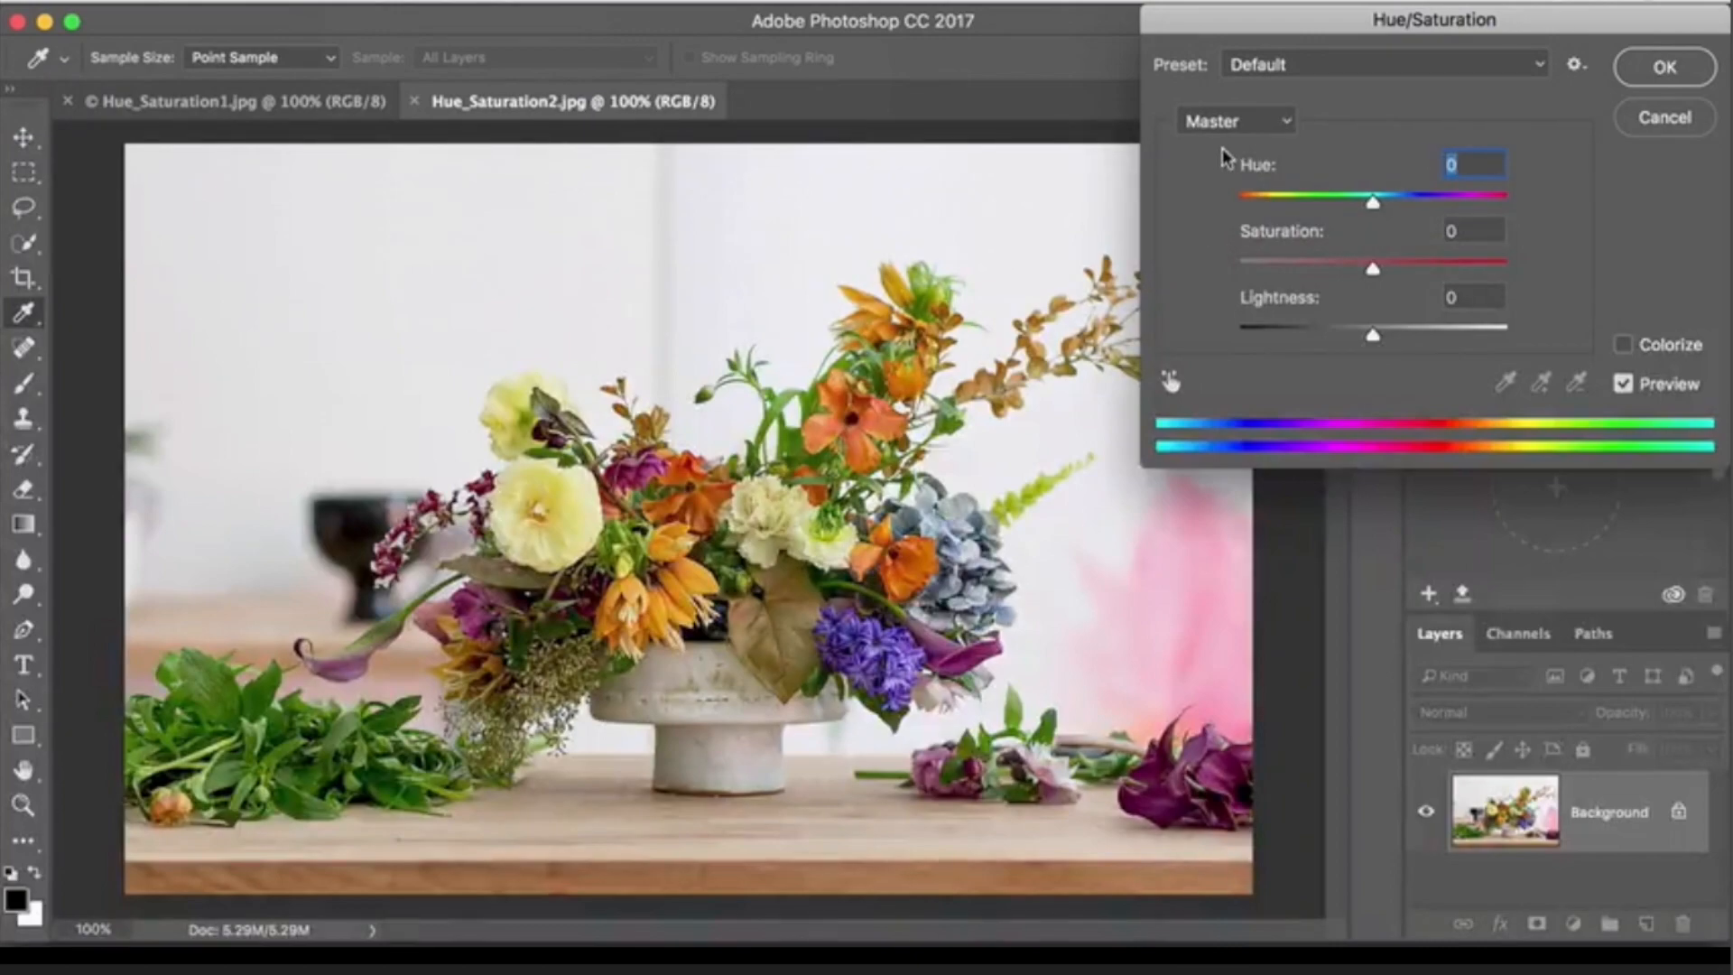
{"action": "left_click", "coordinate": [1288, 125]}
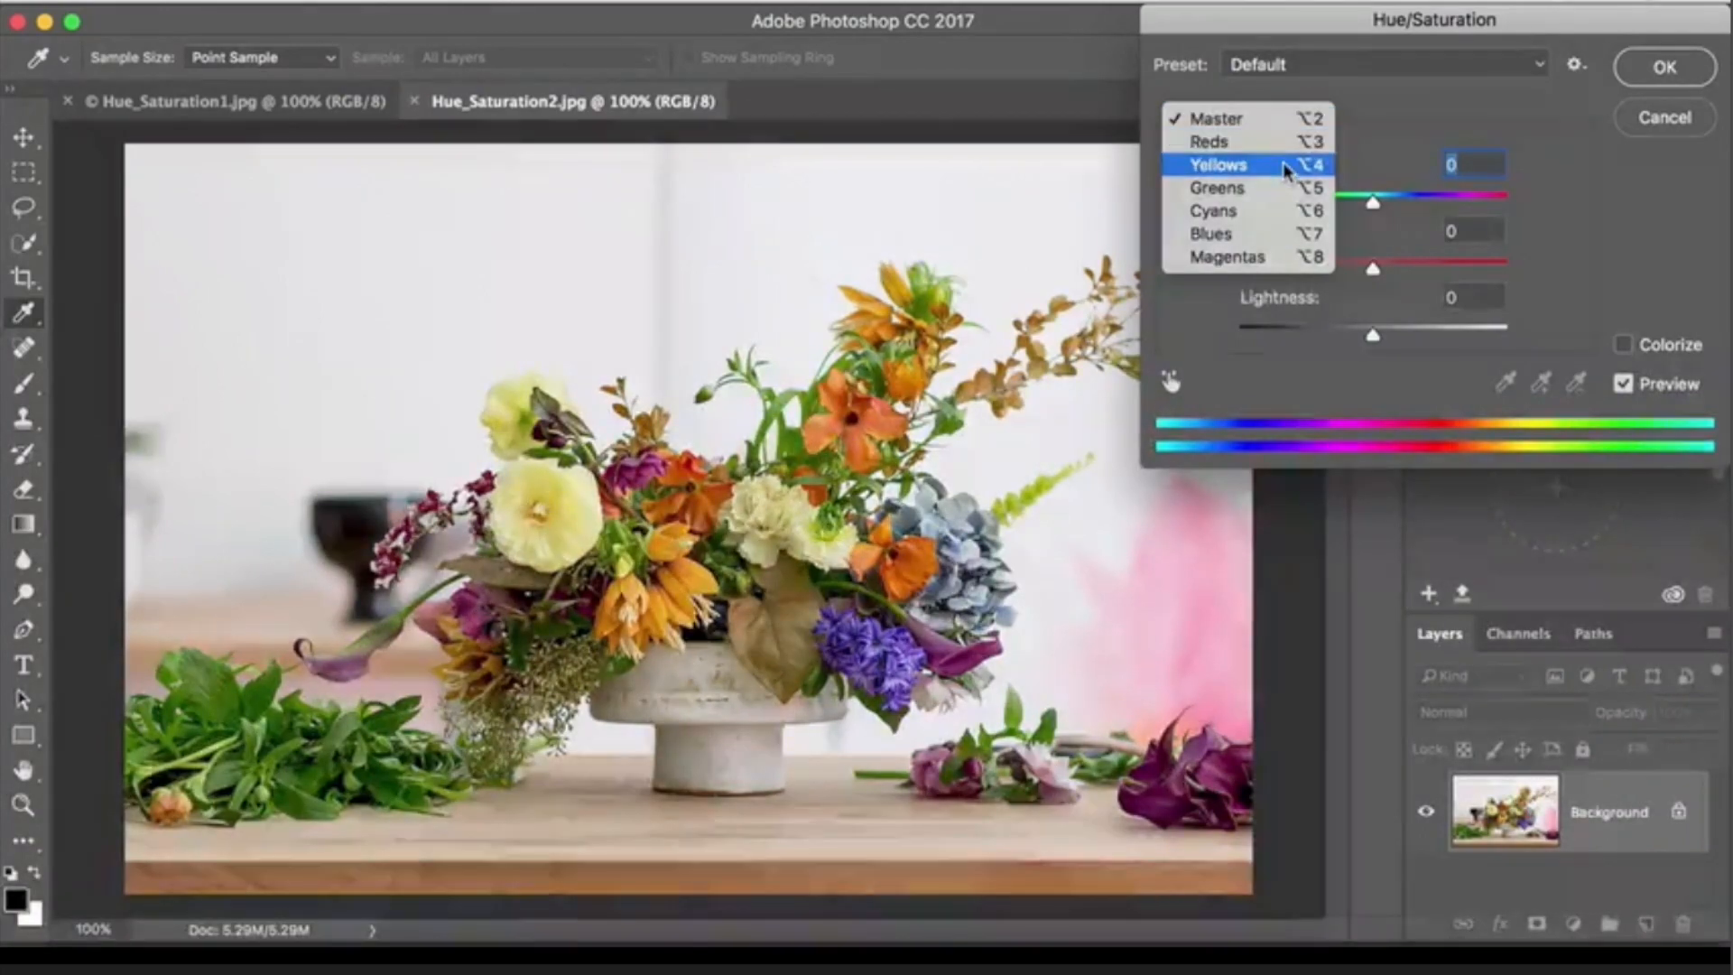
{"action": "left_click", "coordinate": [1286, 166]}
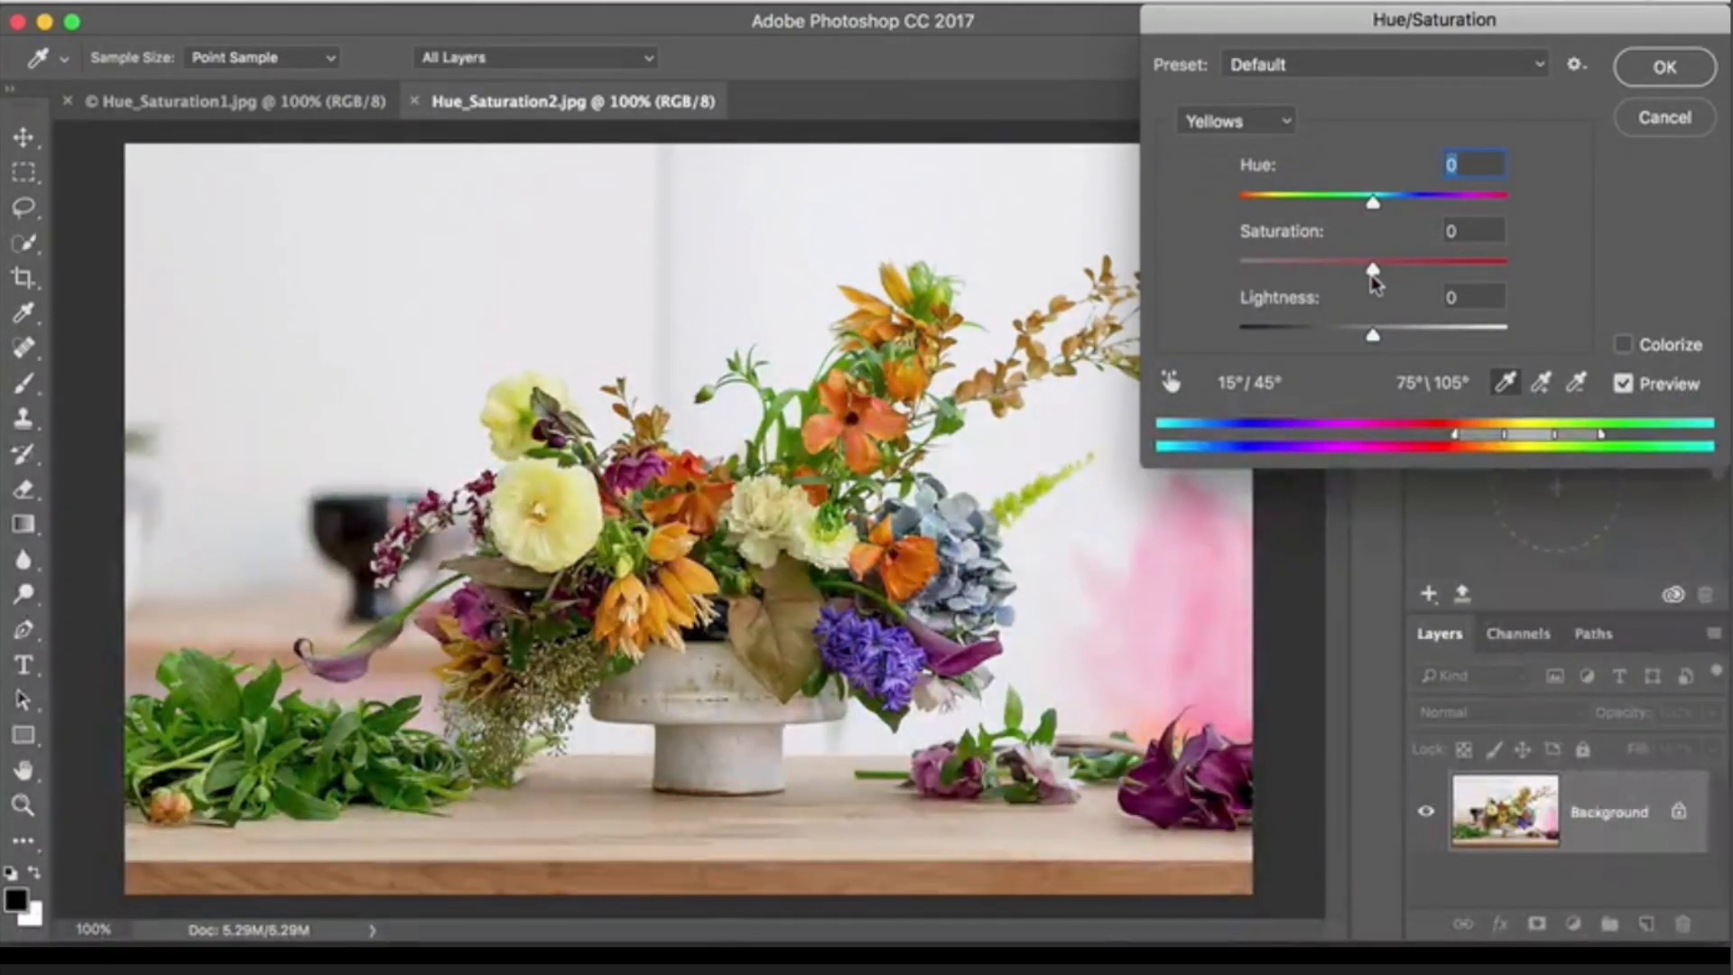
- Lower the saturation of the Yellows, trying -85 first and settling on -30
{"action": "left_click_drag", "start_coordinate": [1373, 271], "coordinate": [1258, 264]}
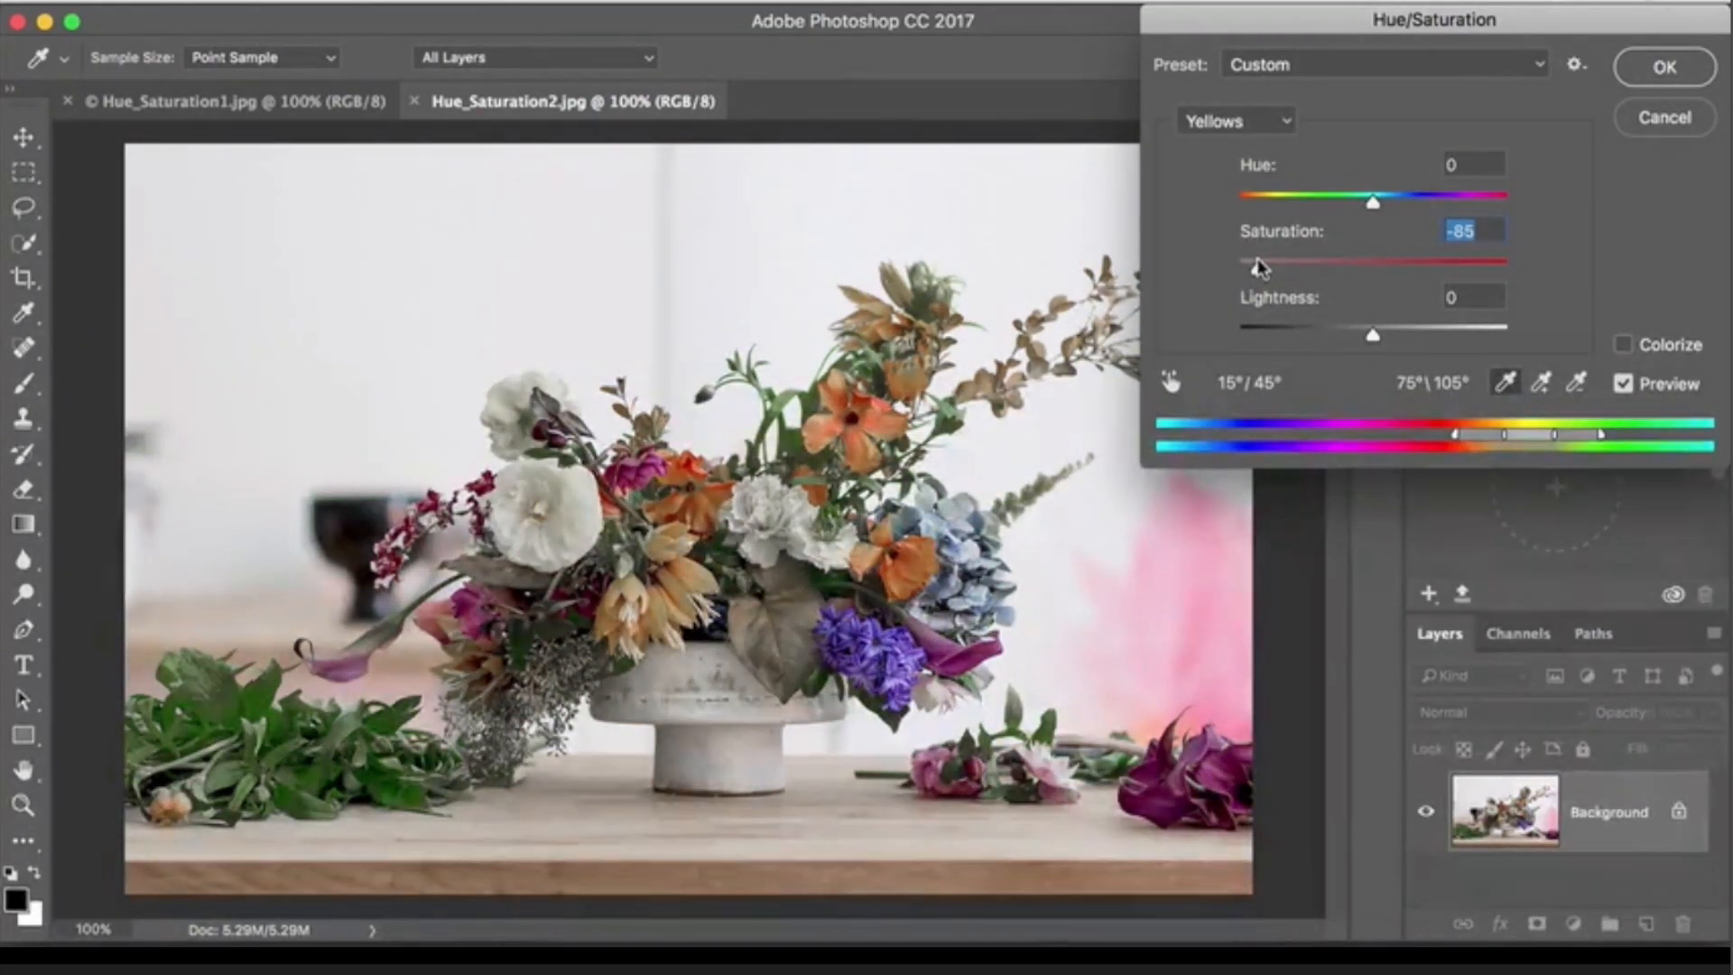
{"action": "left_click_drag", "start_coordinate": [1260, 266], "coordinate": [1255, 267]}
{"action": "left_click_drag", "start_coordinate": [1257, 270], "coordinate": [1332, 271]}
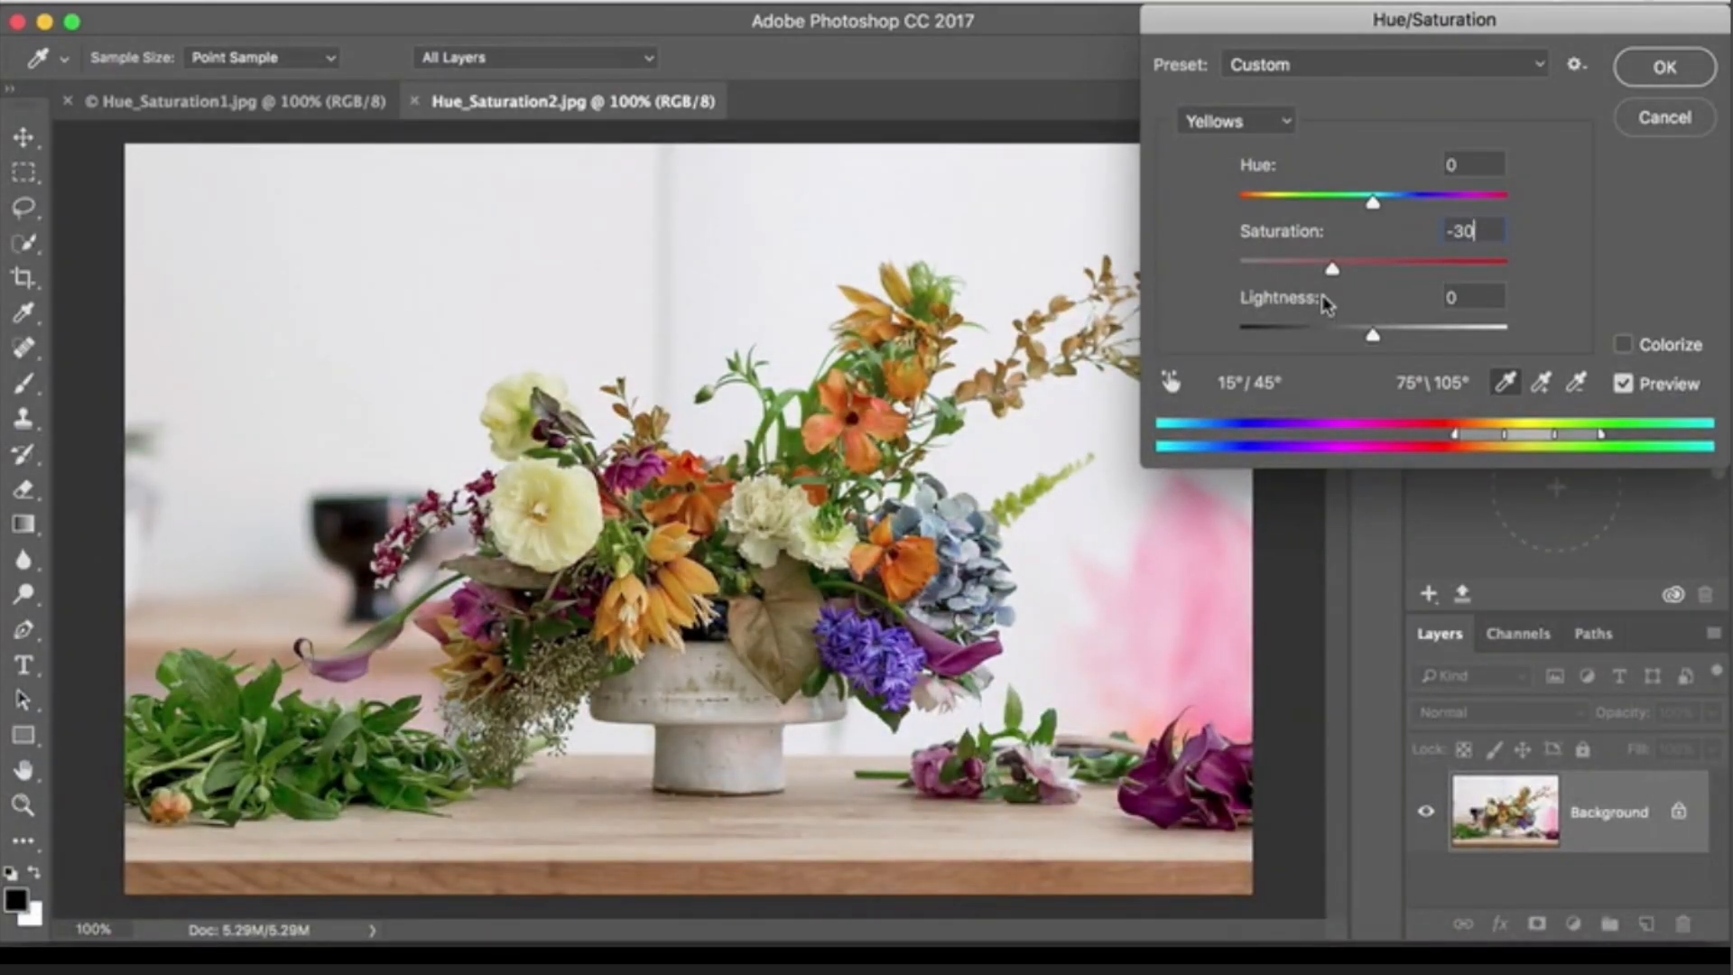
{"action": "left_click", "coordinate": [1289, 124]}
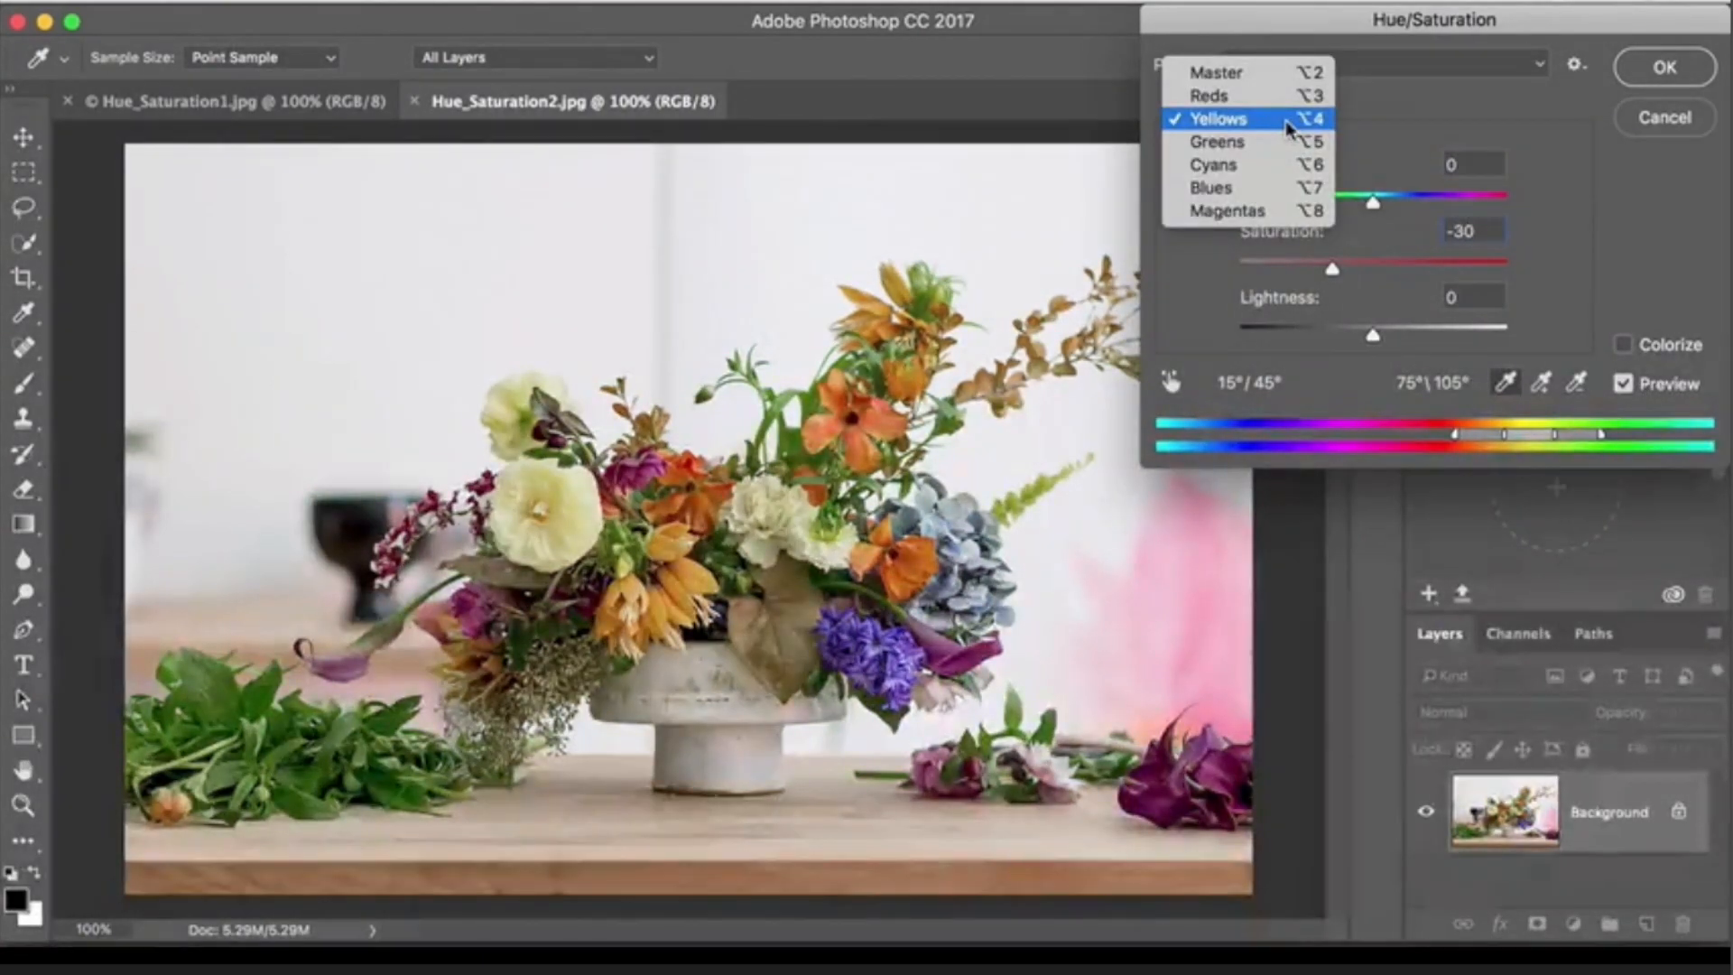
{"action": "left_click", "coordinate": [1347, 121]}
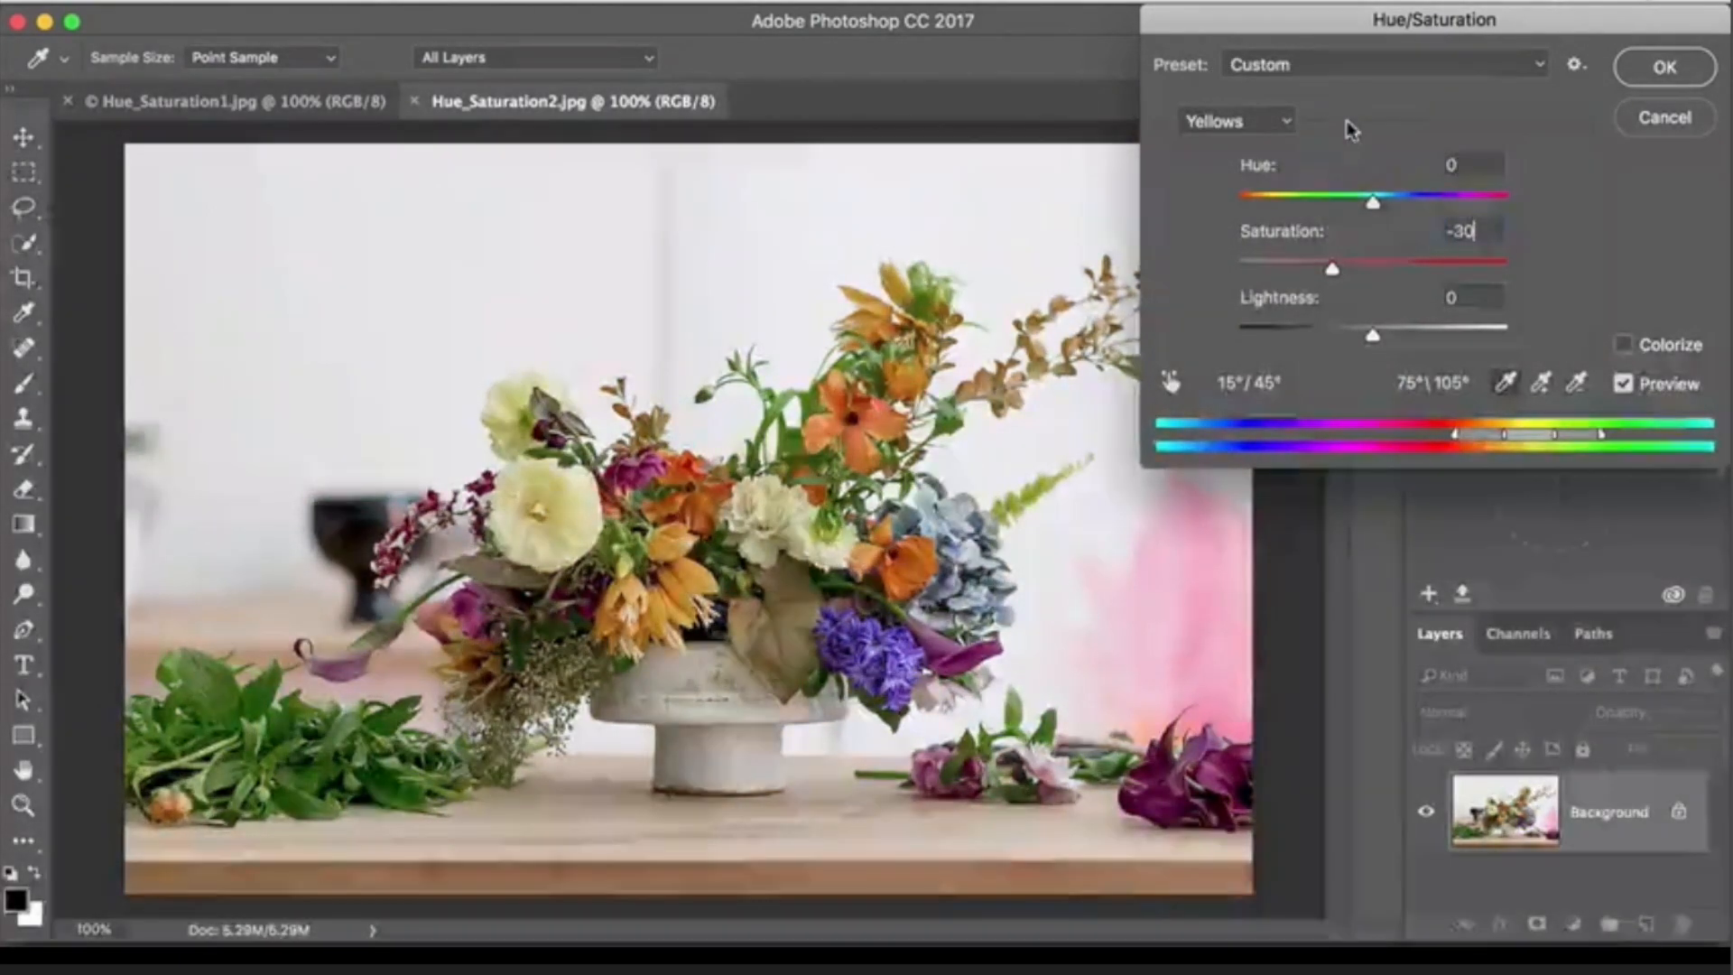
- Sample the orange flower with the on-image adjustment tool, try Reds saturation at +99, set it to -29, and turn the tool off
{"action": "left_click", "coordinate": [1169, 383]}
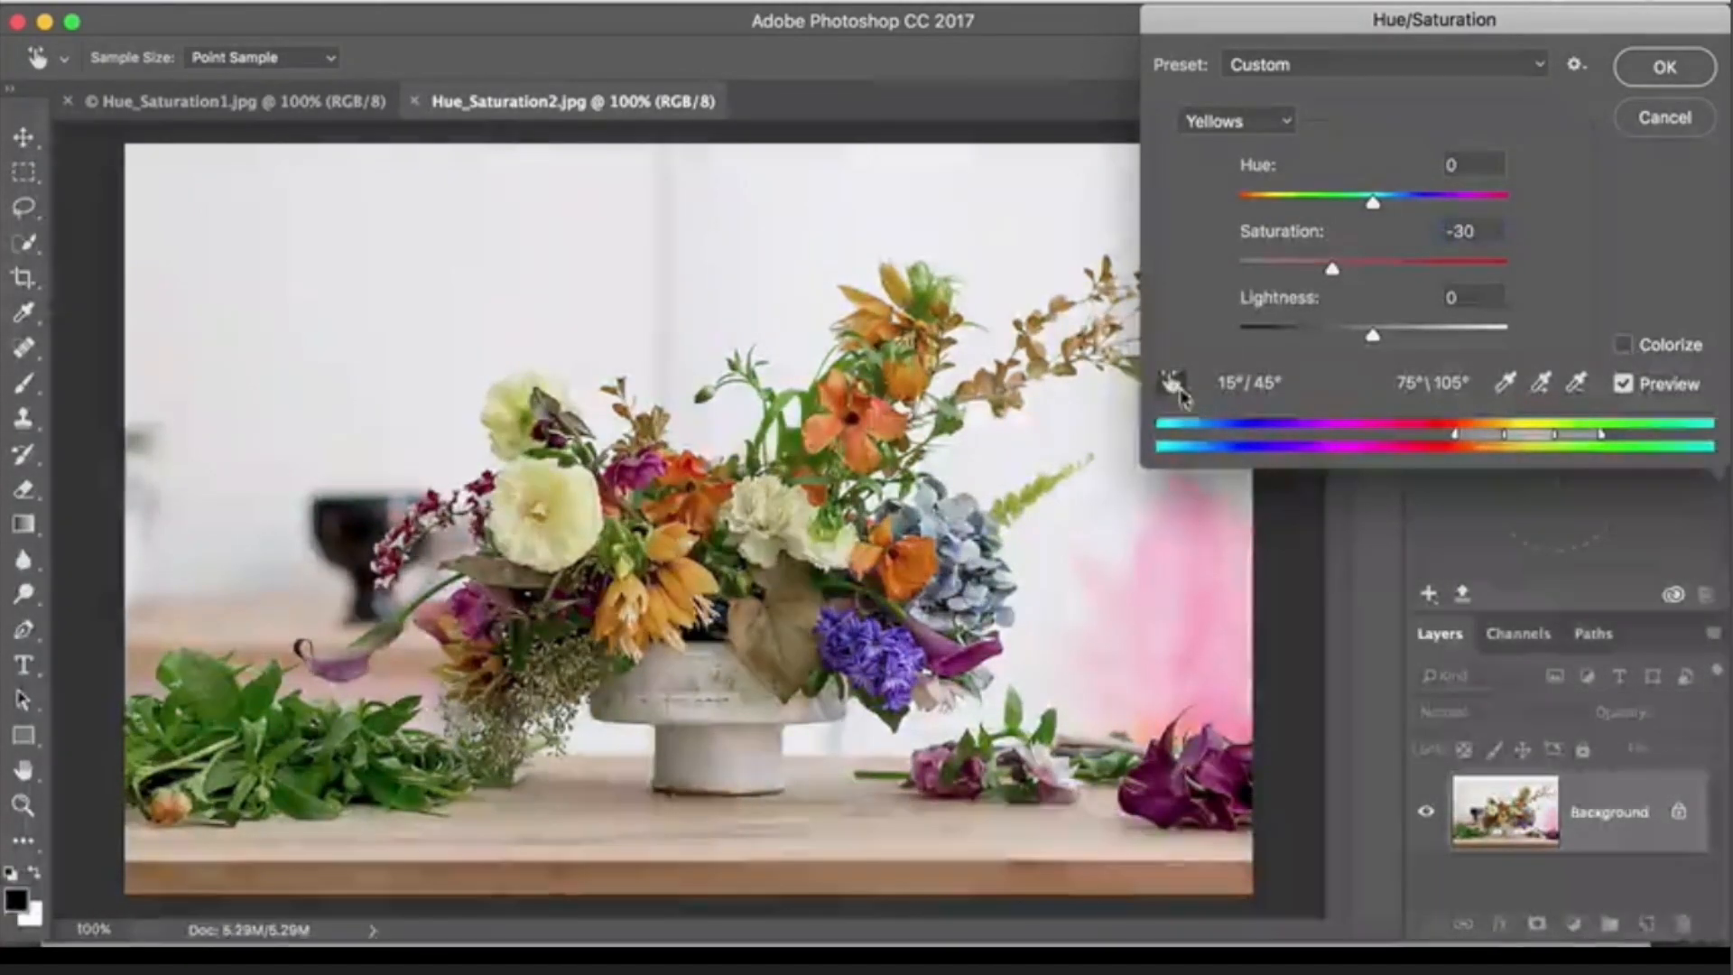
{"action": "left_click", "coordinate": [872, 418]}
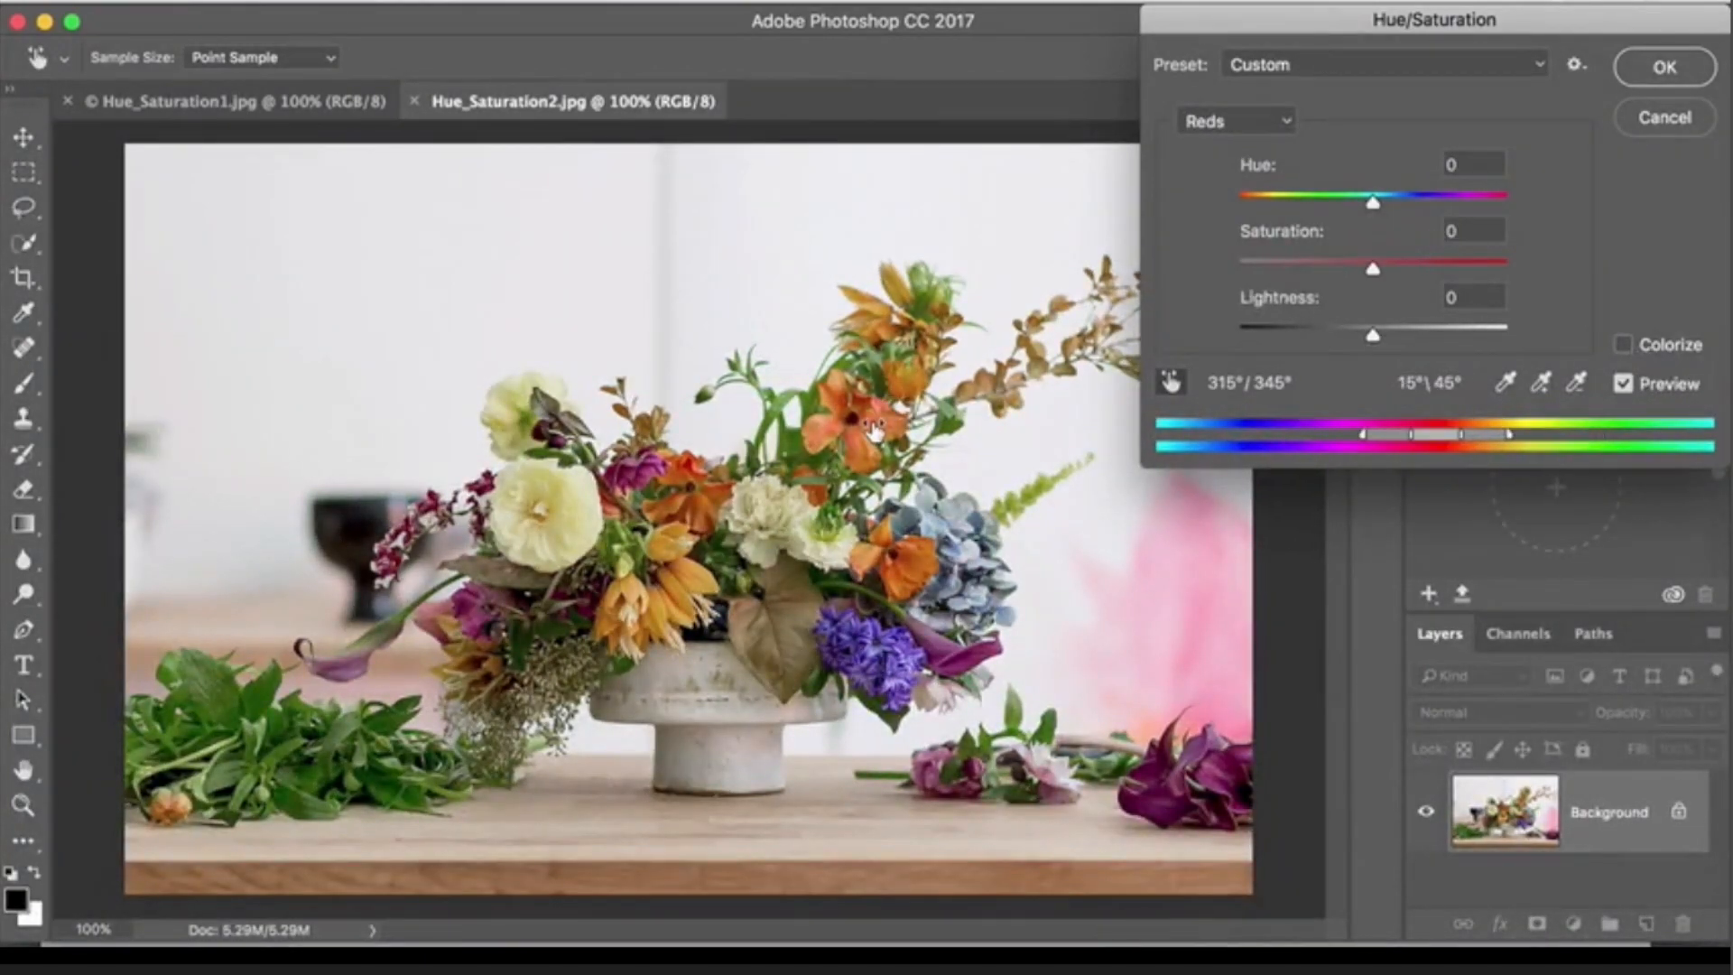
{"action": "left_click_drag", "start_coordinate": [868, 424], "coordinate": [1072, 438]}
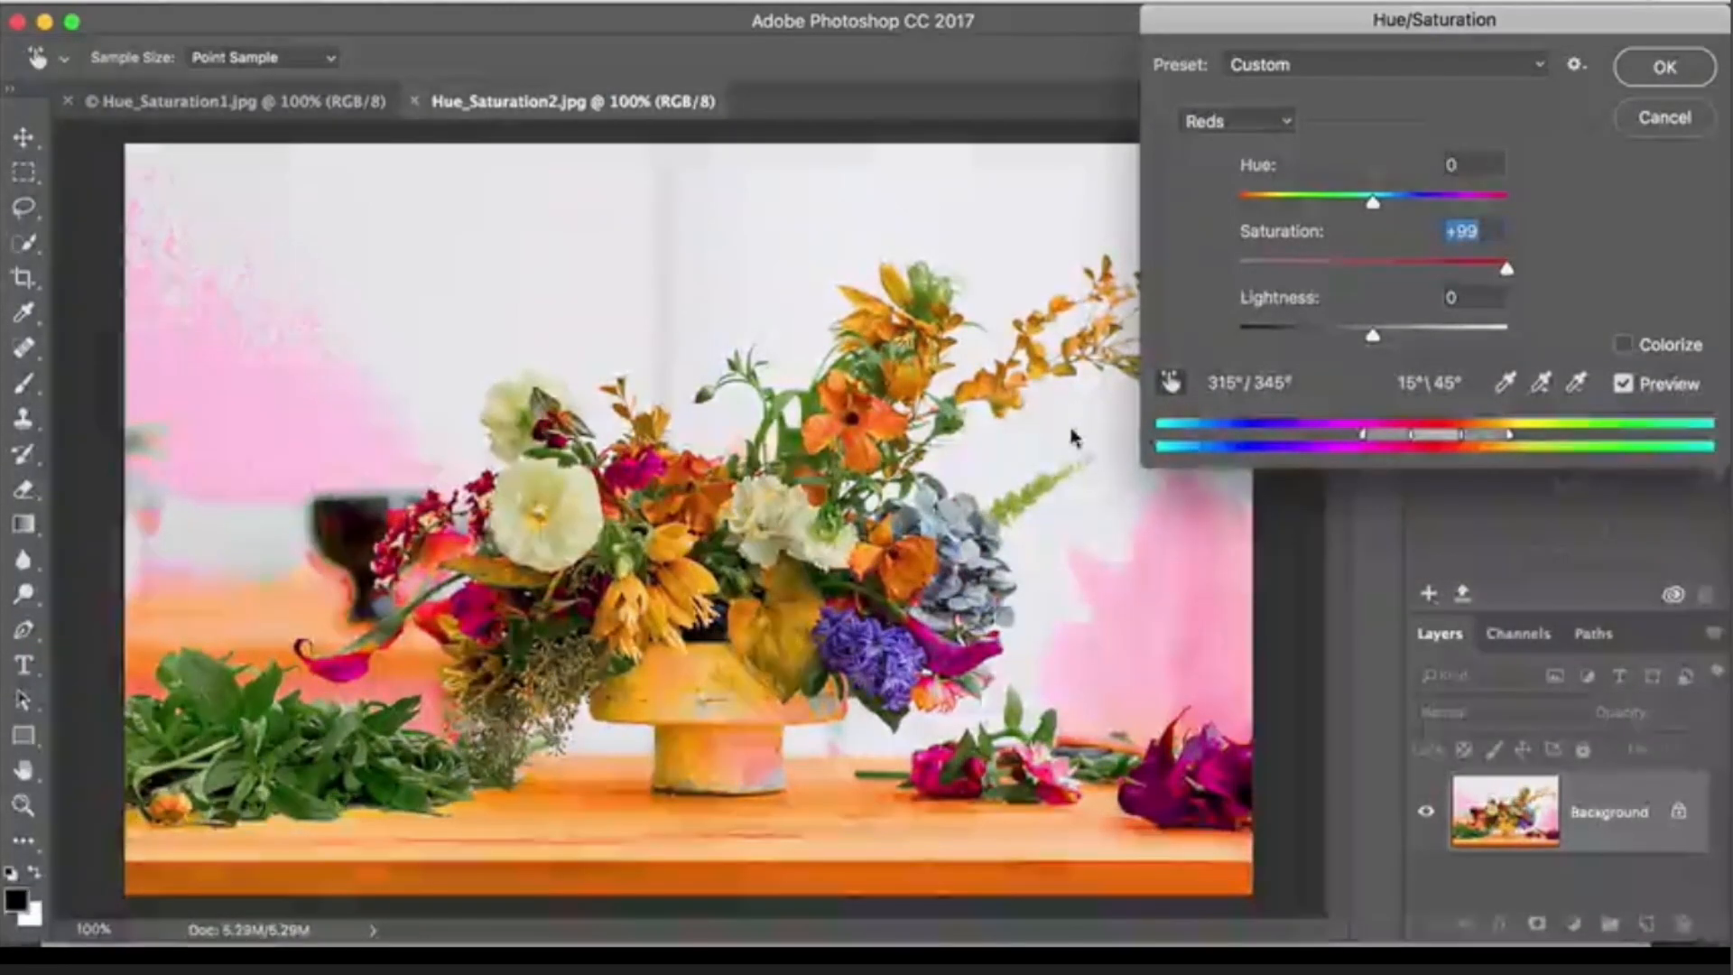
{"action": "type", "text": "7"}
{"action": "left_click_drag", "start_coordinate": [940, 432], "coordinate": [900, 429]}
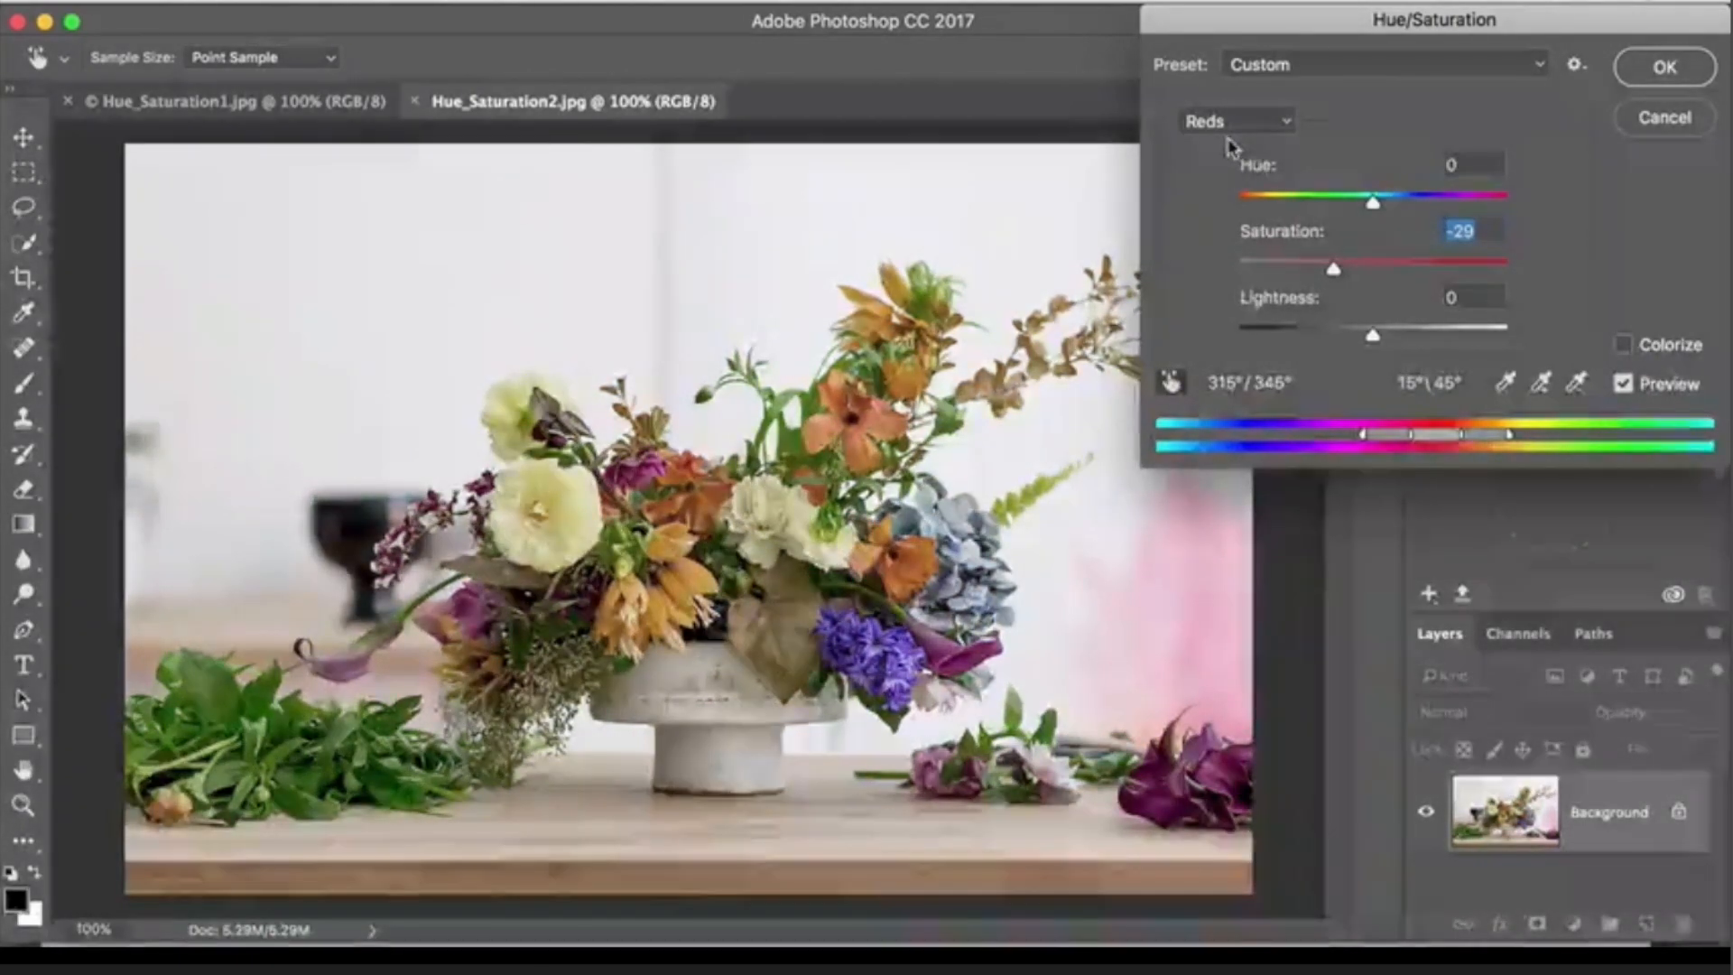
{"action": "left_click", "coordinate": [1178, 380]}
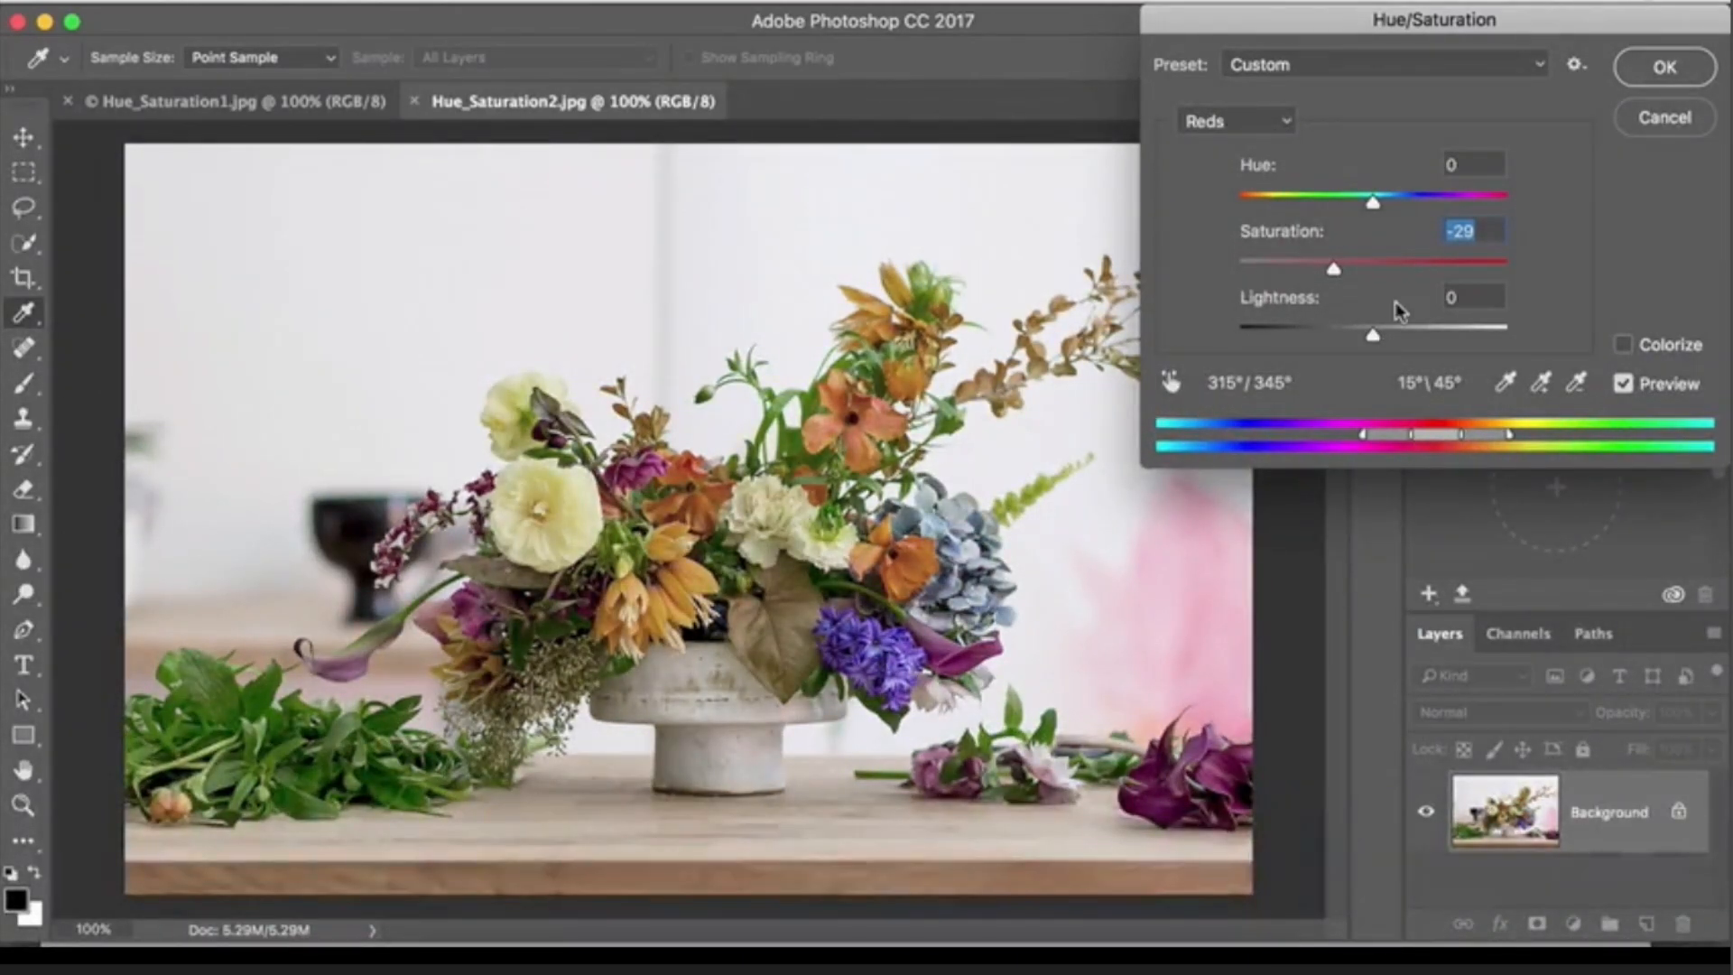
- Apply the Hue/Saturation adjustment to the flower photo Hue_Saturation2.jpg
{"action": "left_click", "coordinate": [1665, 67]}
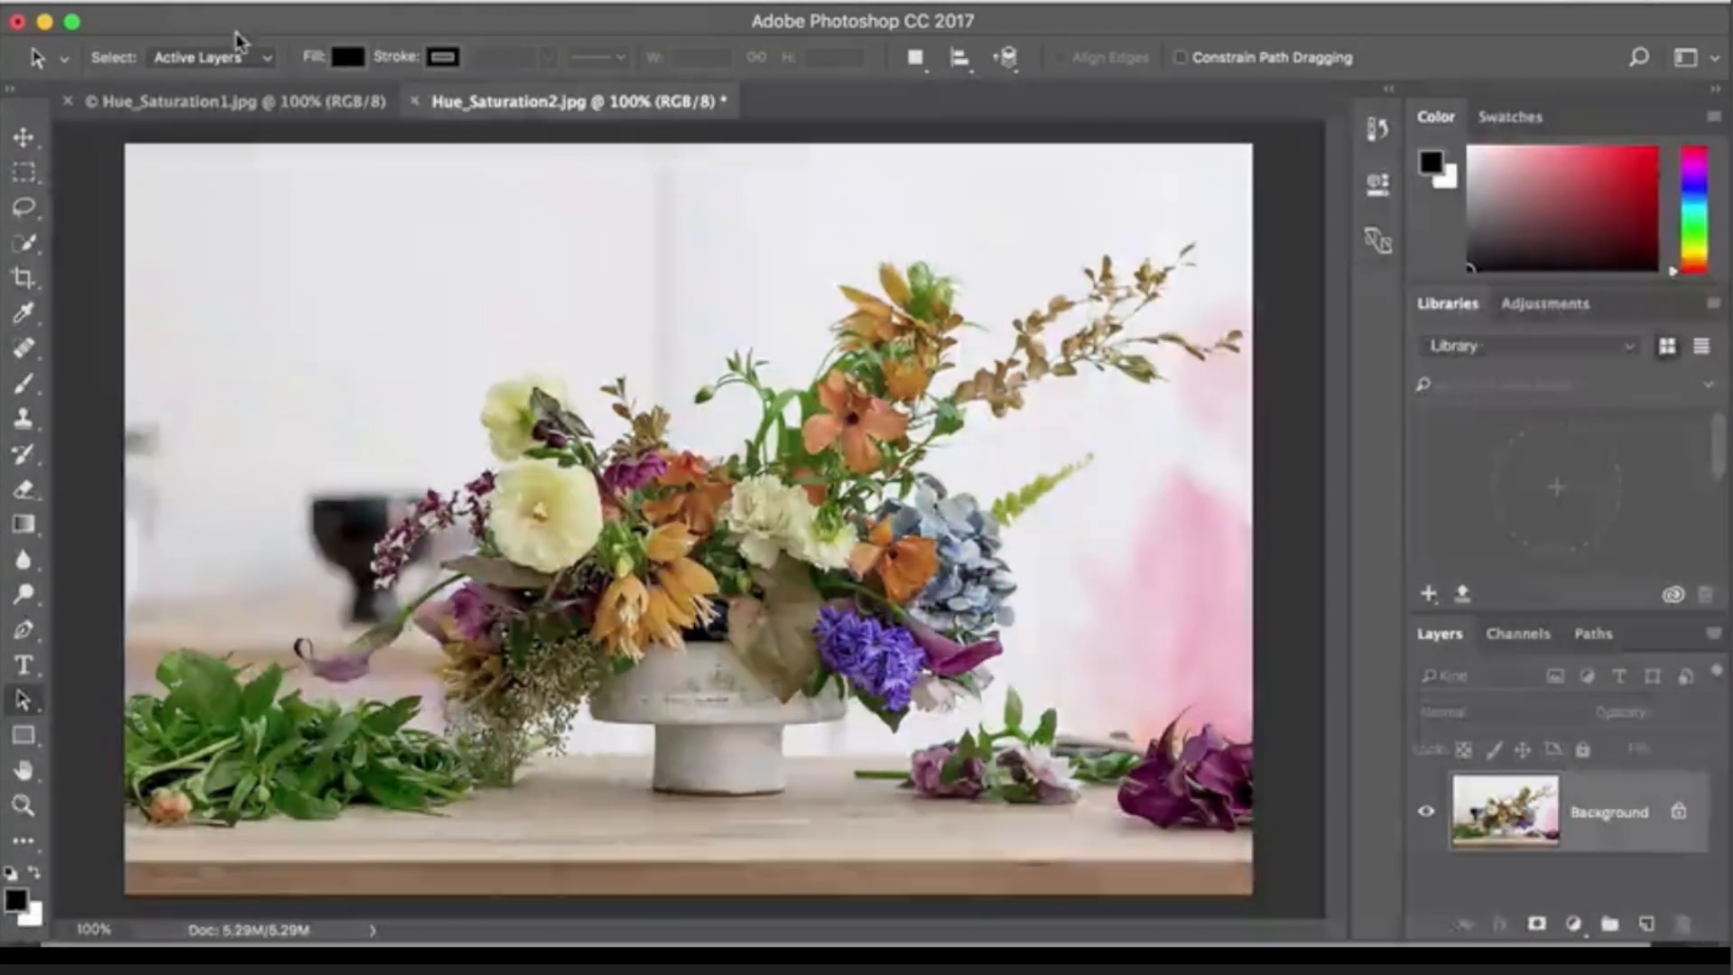
{"action": "left_click", "coordinate": [245, 5]}
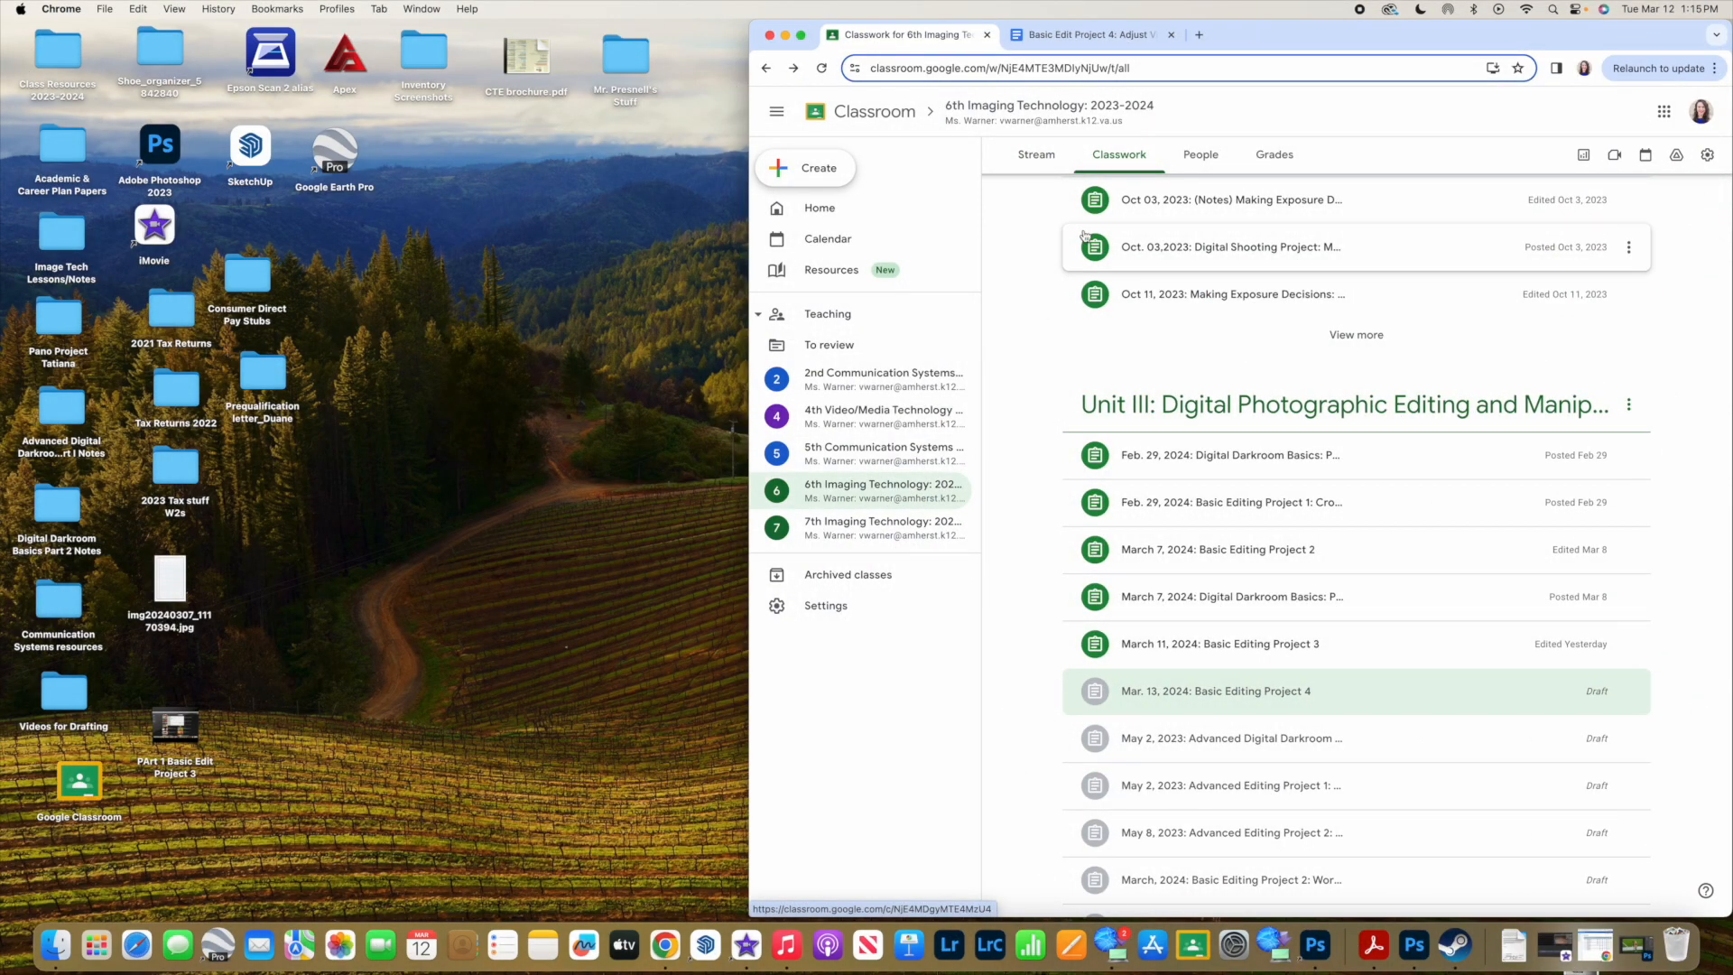
- In Google Classroom, expand the assignment Mar. 13, 2024: Basic Editing Project 4 and open its attached Google Docs instructions
{"action": "scroll", "coordinate": [1094, 267], "scroll_direction": "up", "scroll_amount": 1}
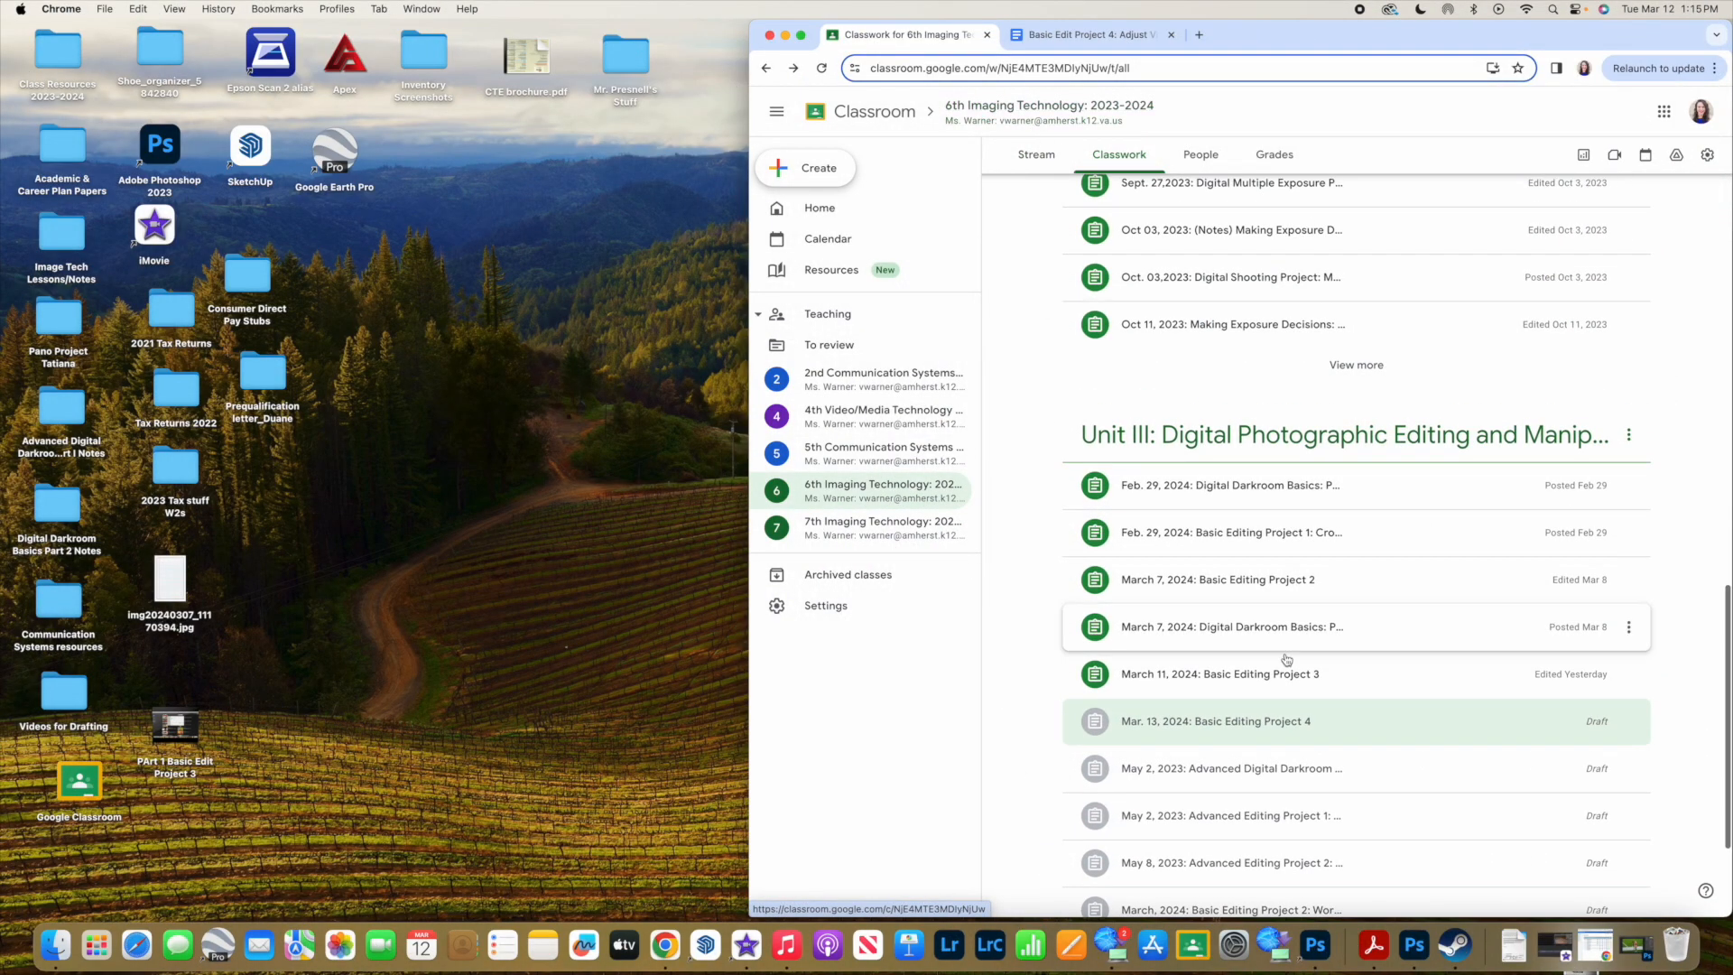
{"action": "left_click", "coordinate": [1230, 729]}
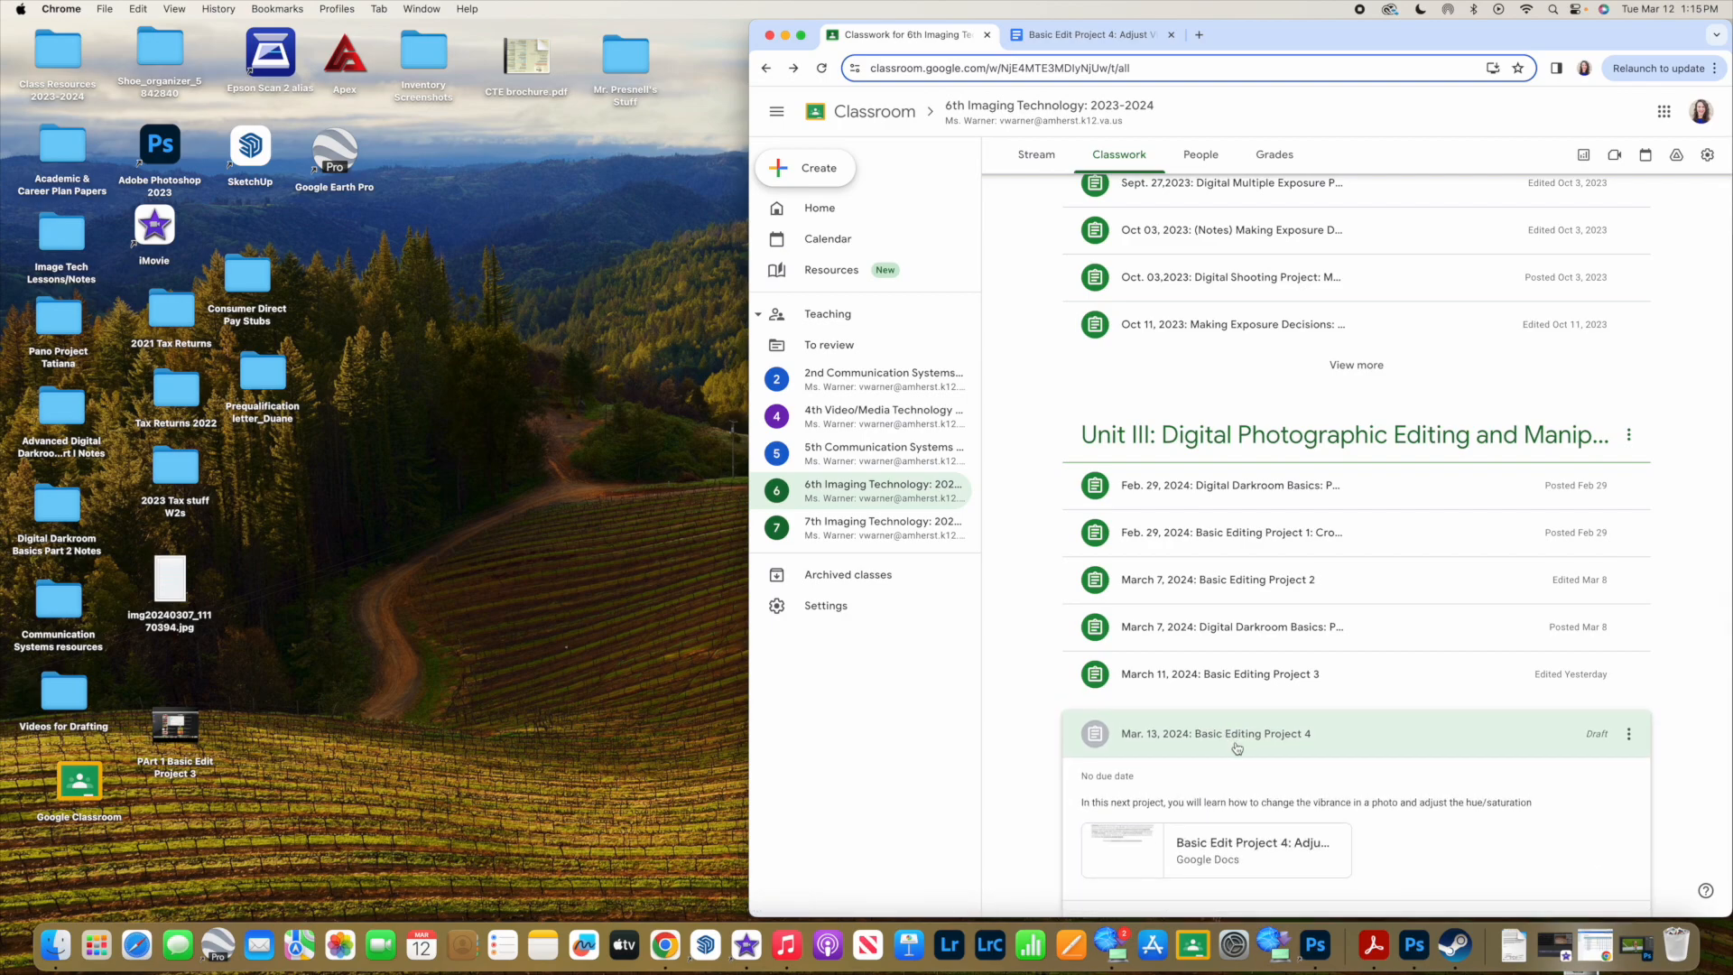
{"action": "left_click", "coordinate": [1122, 852]}
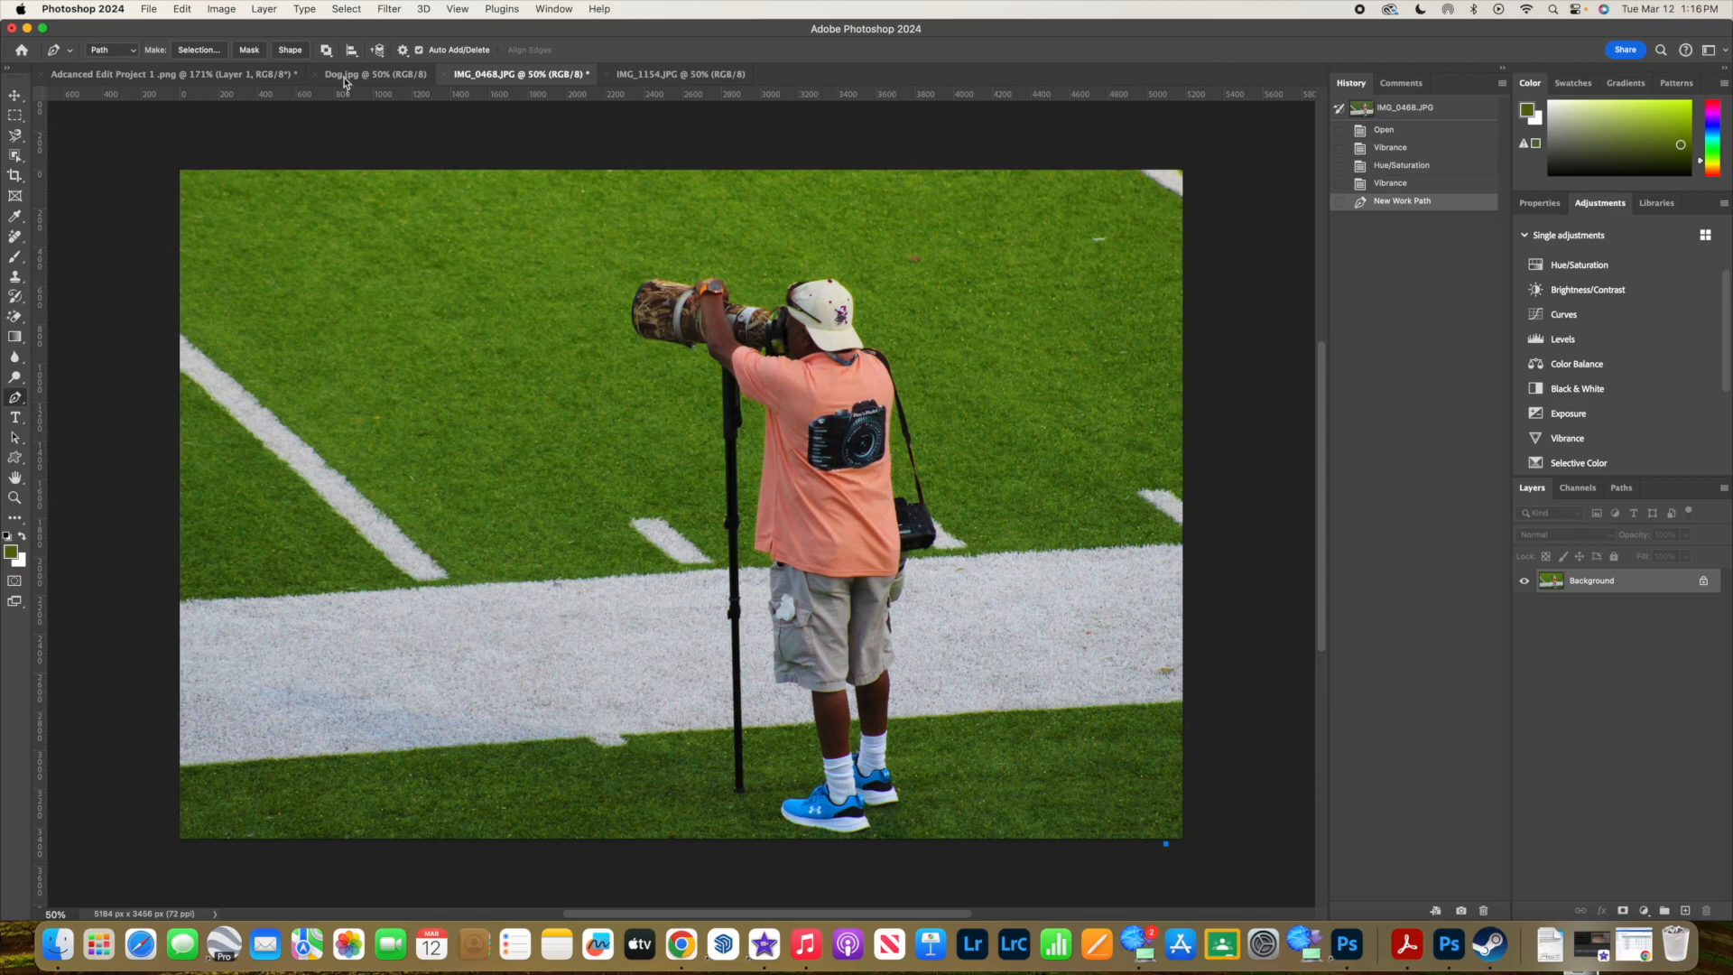
- Switch to Photoshop and set up saving IMG_0468.JPG to the Desktop under the name Football.jpg
{"action": "left_click", "coordinate": [148, 9]}
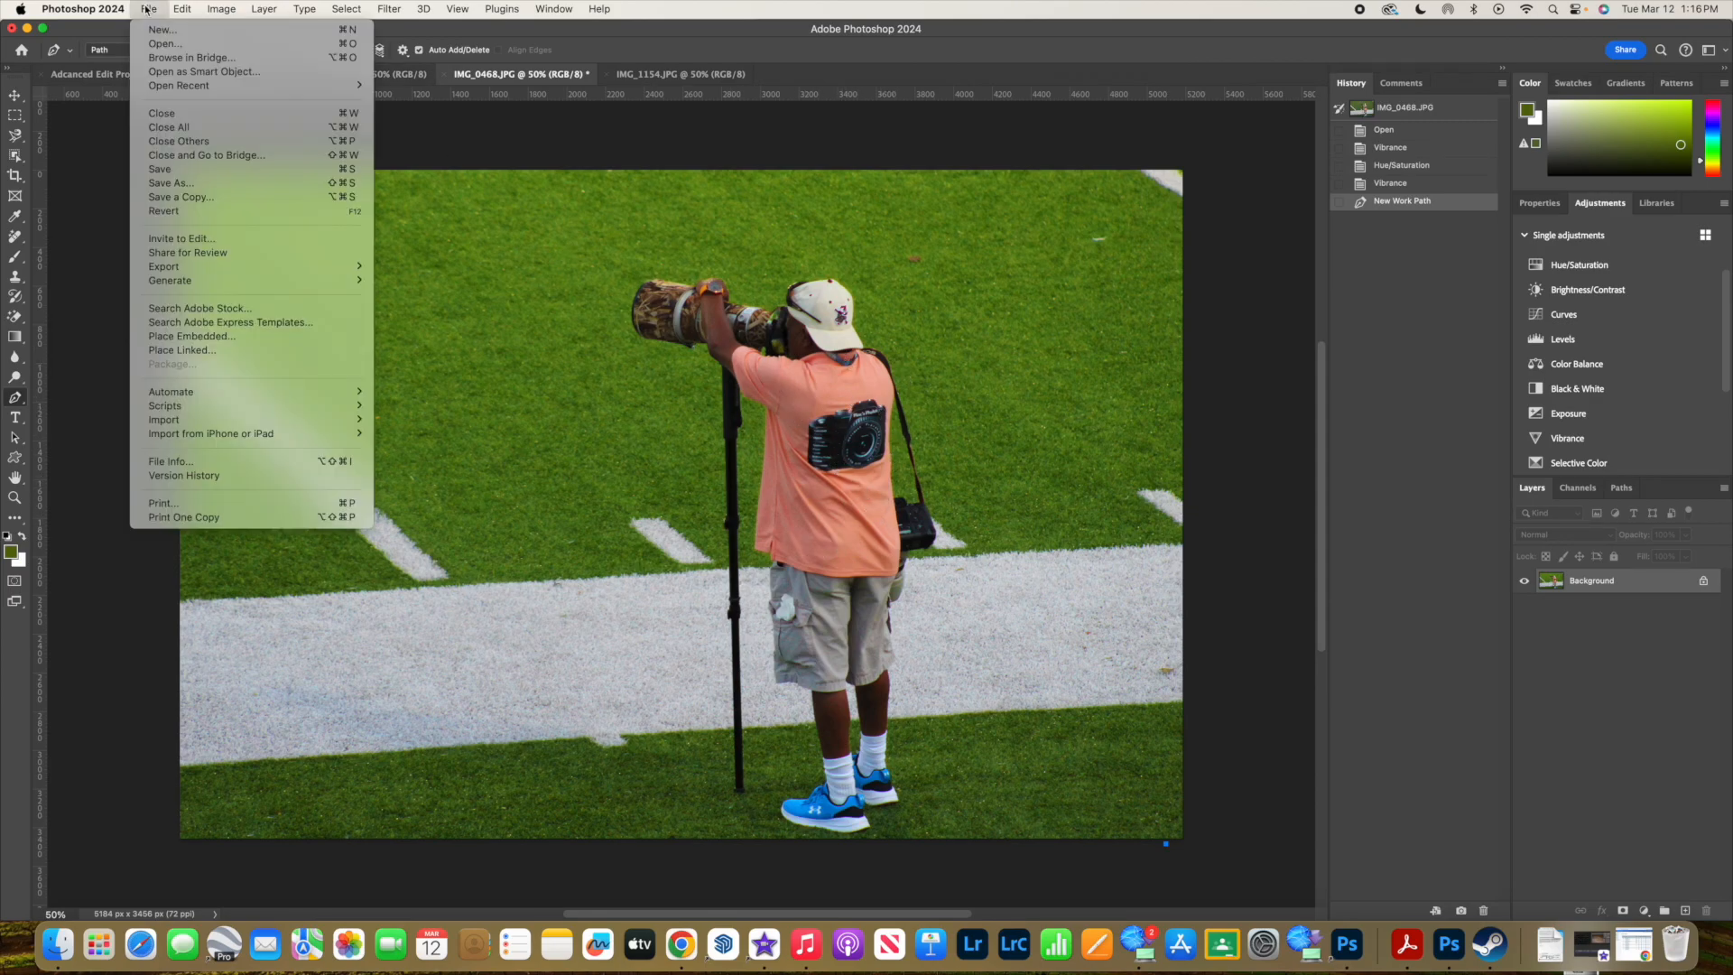
{"action": "left_click", "coordinate": [161, 186]}
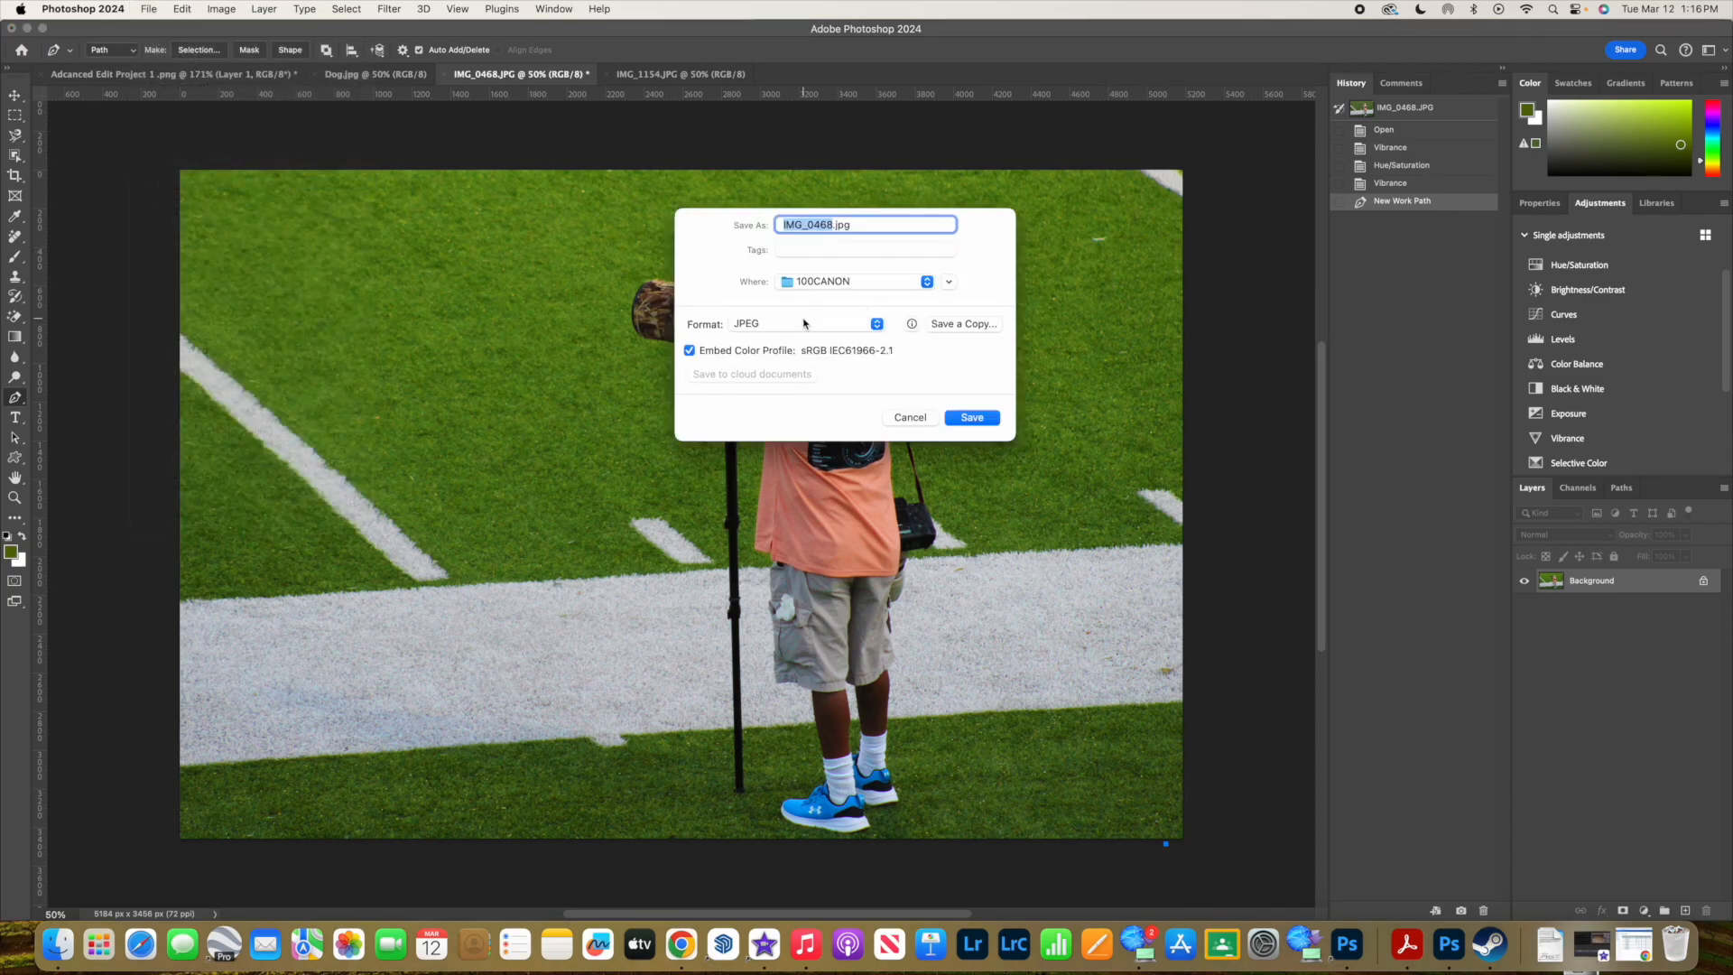
{"action": "left_click", "coordinate": [816, 281]}
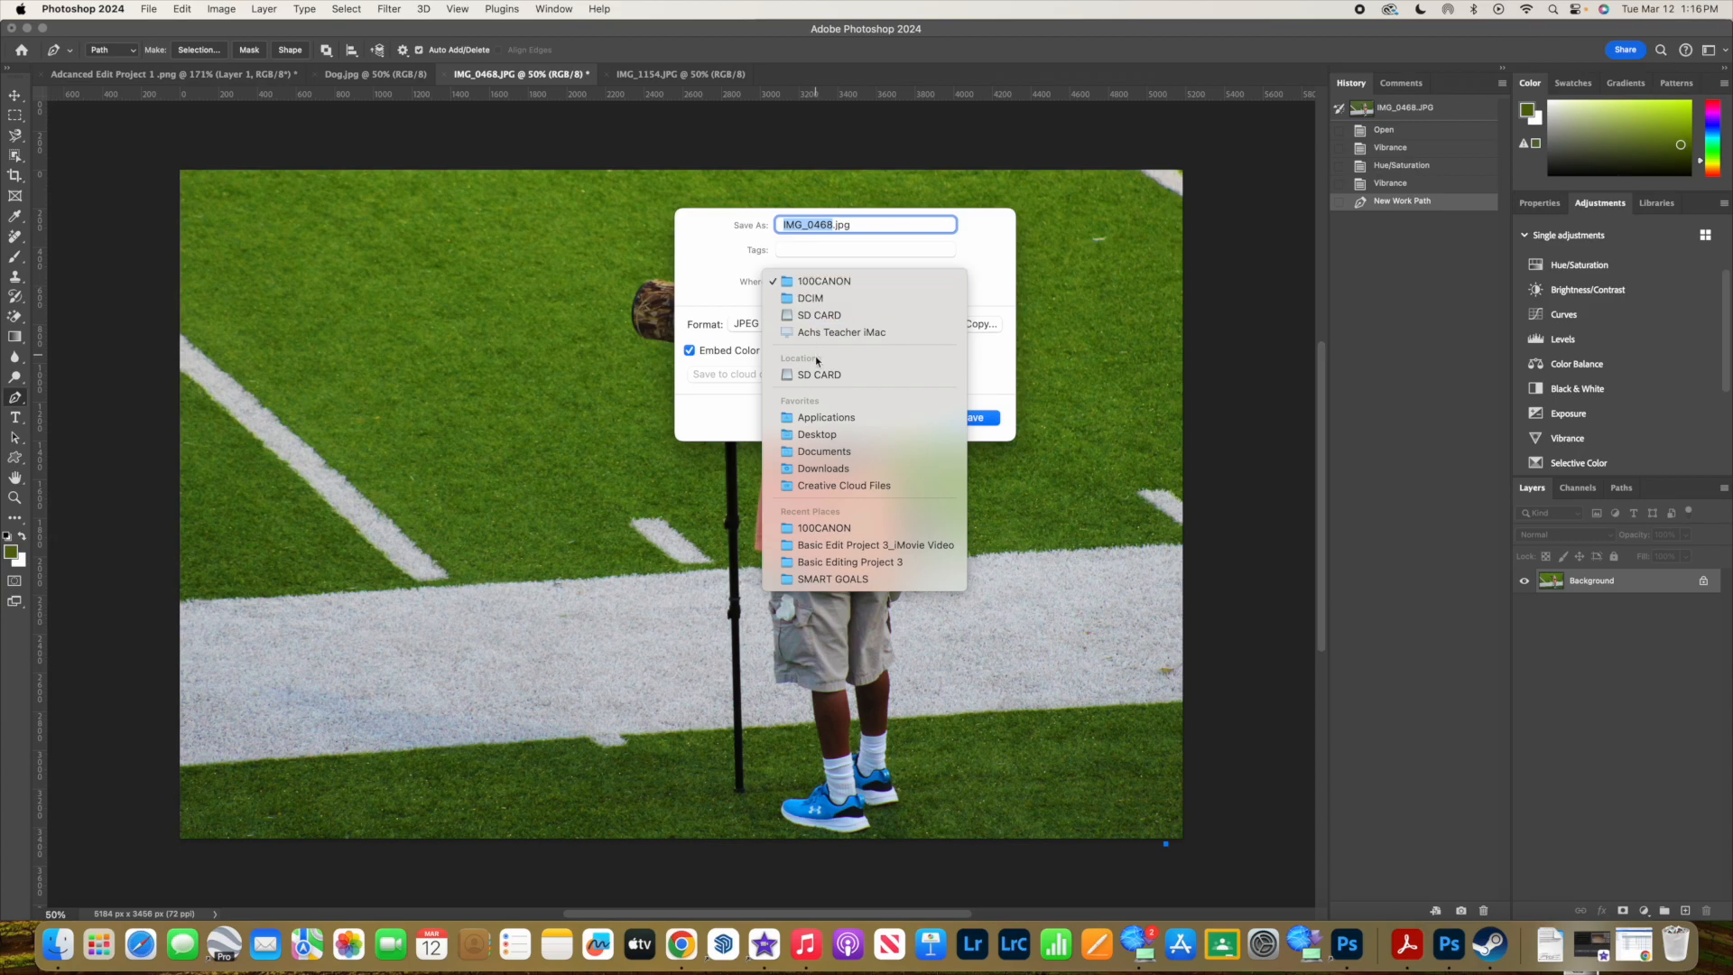
{"action": "left_click", "coordinate": [826, 435]}
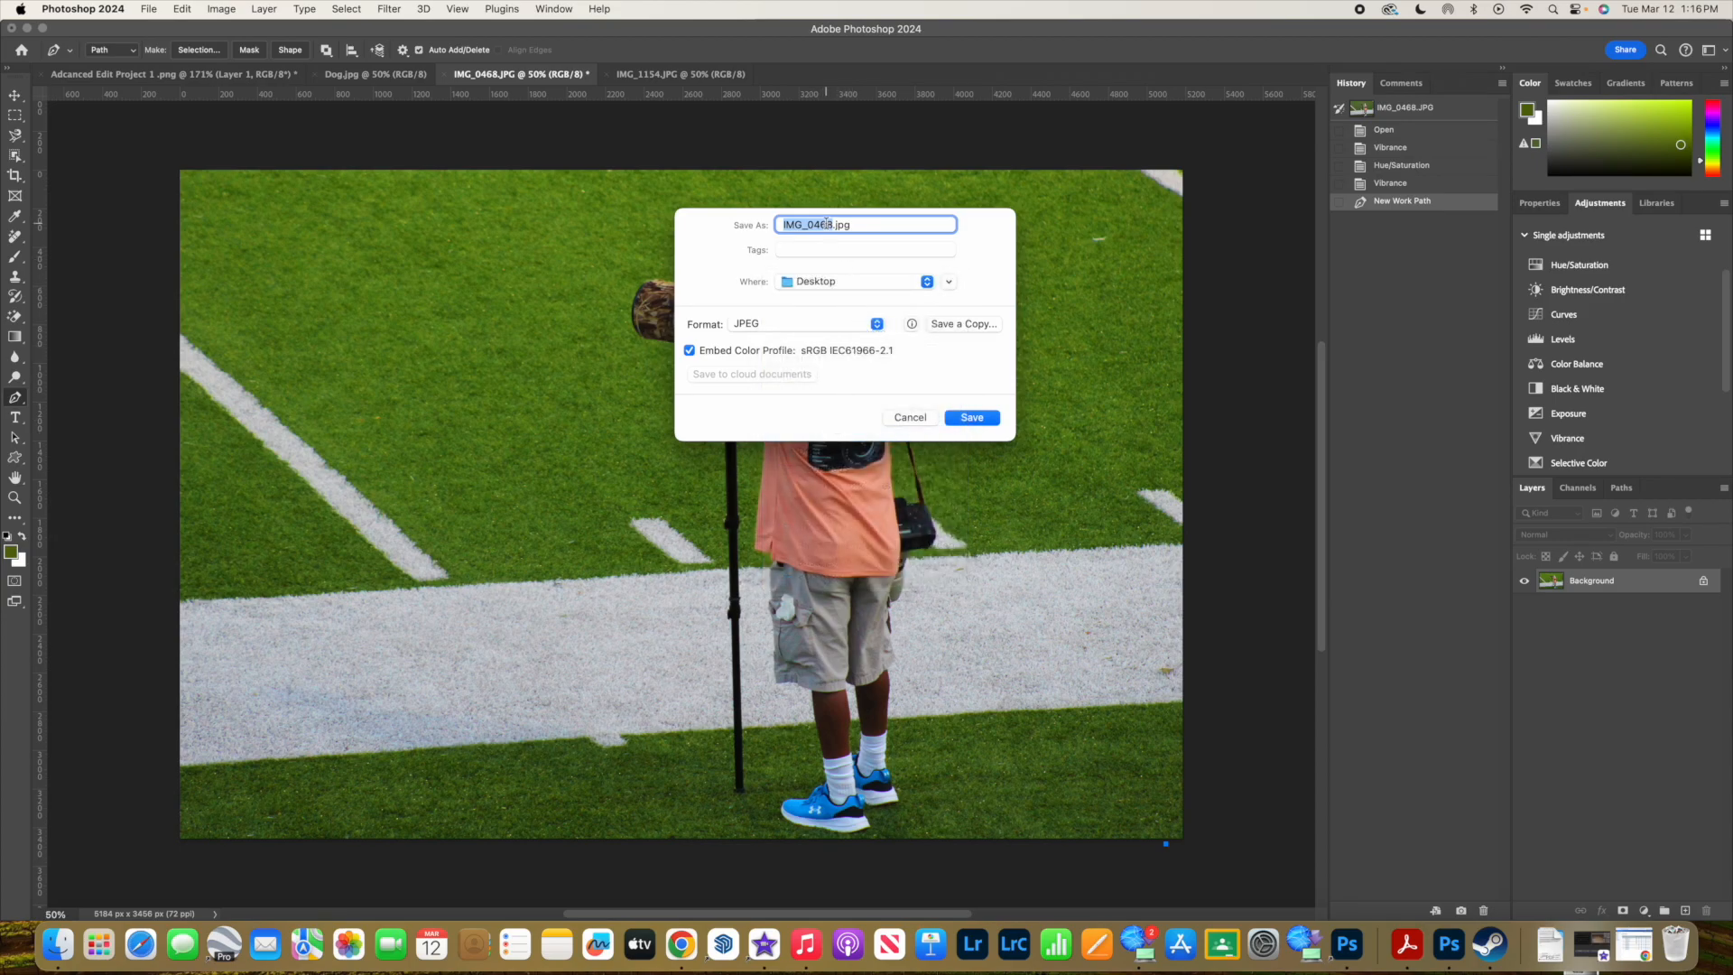
{"action": "key", "text": "BackSpace"}
{"action": "type", "text": "Football"}
- Create a folder named Basic Editing Project 4 on the Desktop and save the JPEG photo in it
{"action": "left_click", "coordinate": [949, 284]}
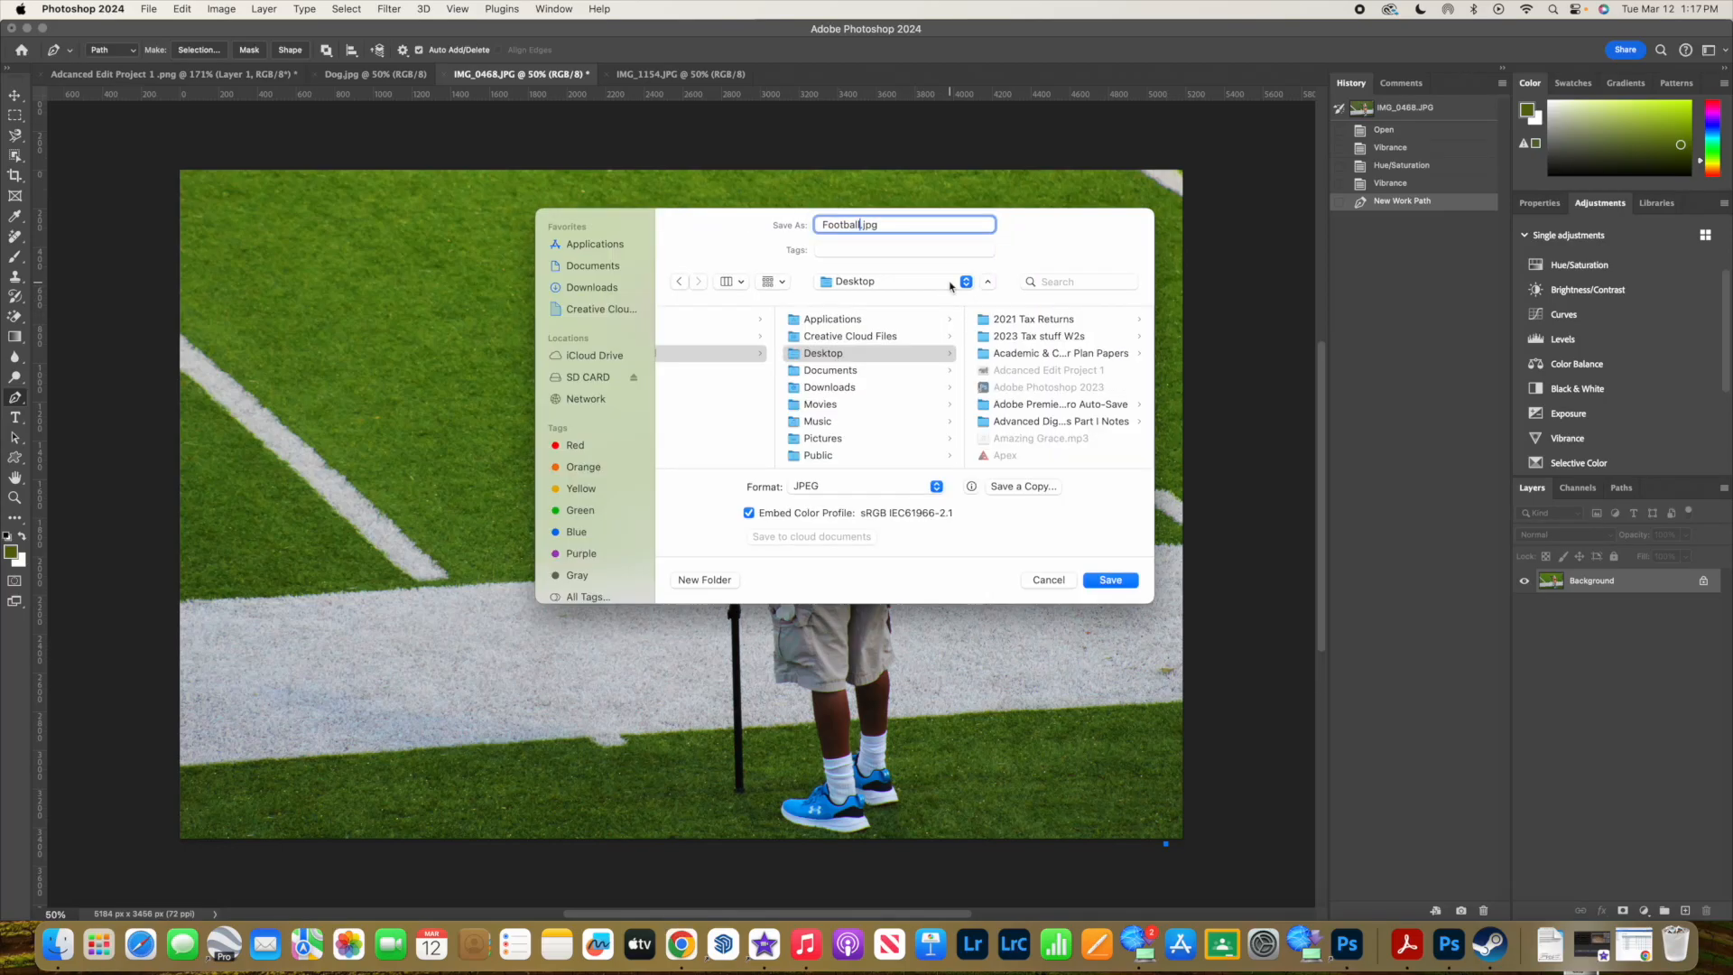
{"action": "left_click", "coordinate": [837, 359]}
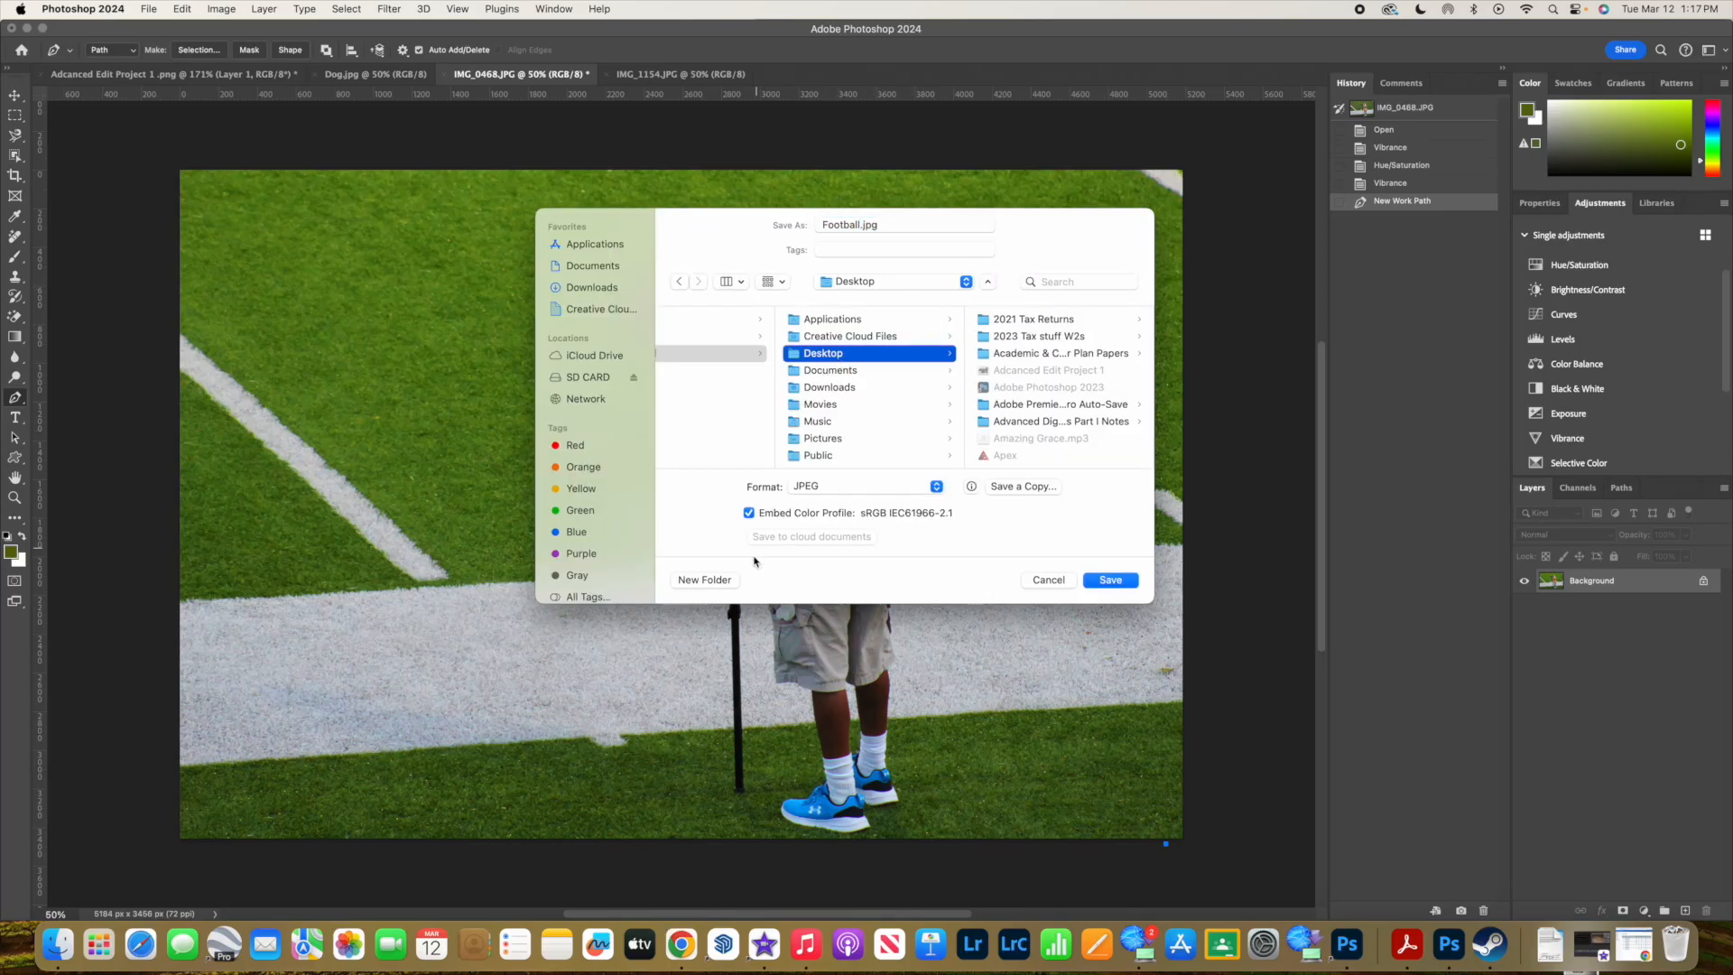
{"action": "left_click", "coordinate": [703, 581]}
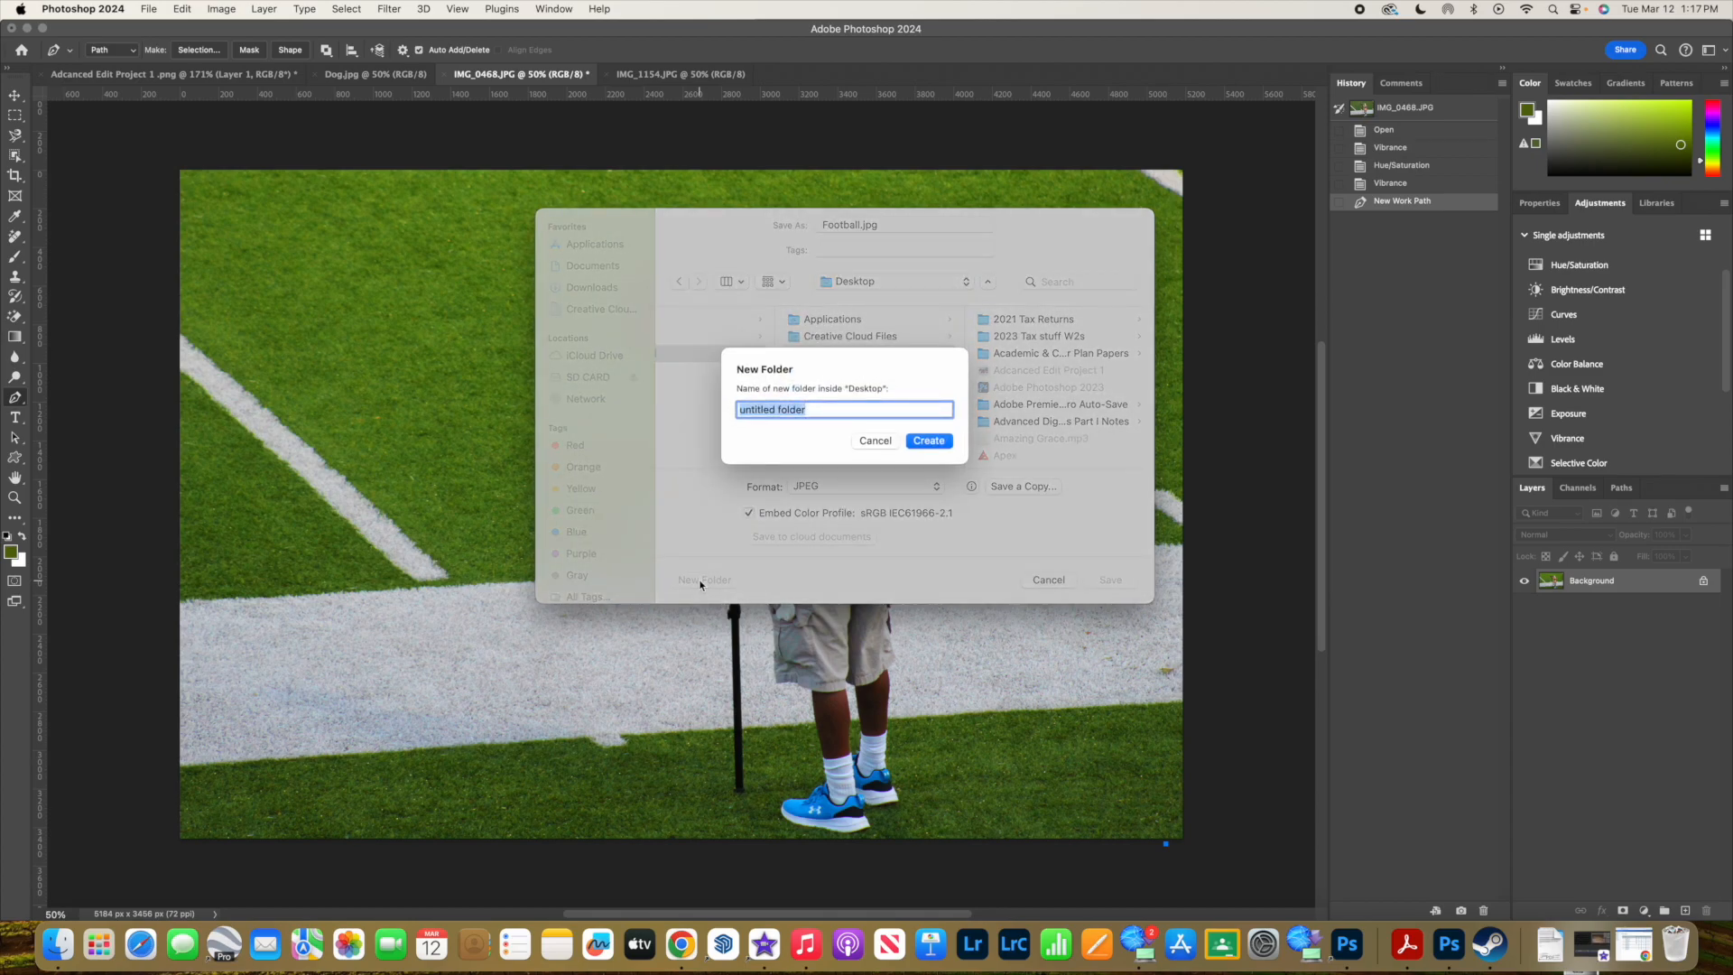
{"action": "type", "text": "Basic Editing Project 4"}
{"action": "left_click", "coordinate": [936, 443]}
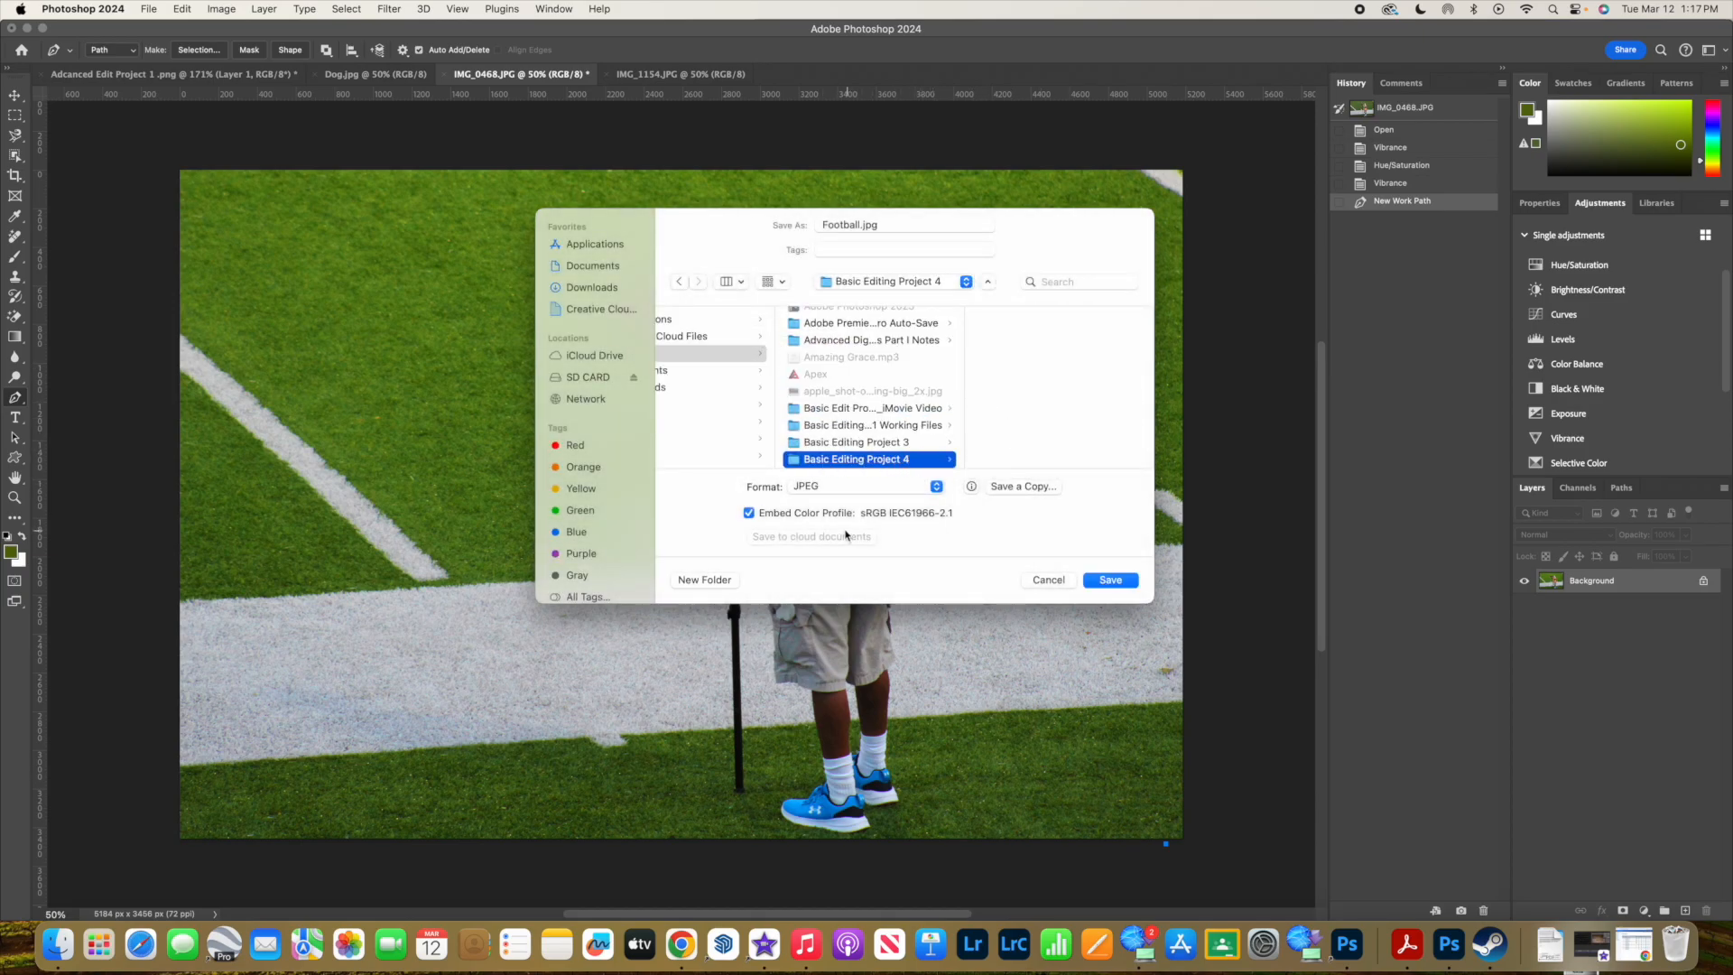
{"action": "left_click", "coordinate": [1105, 584]}
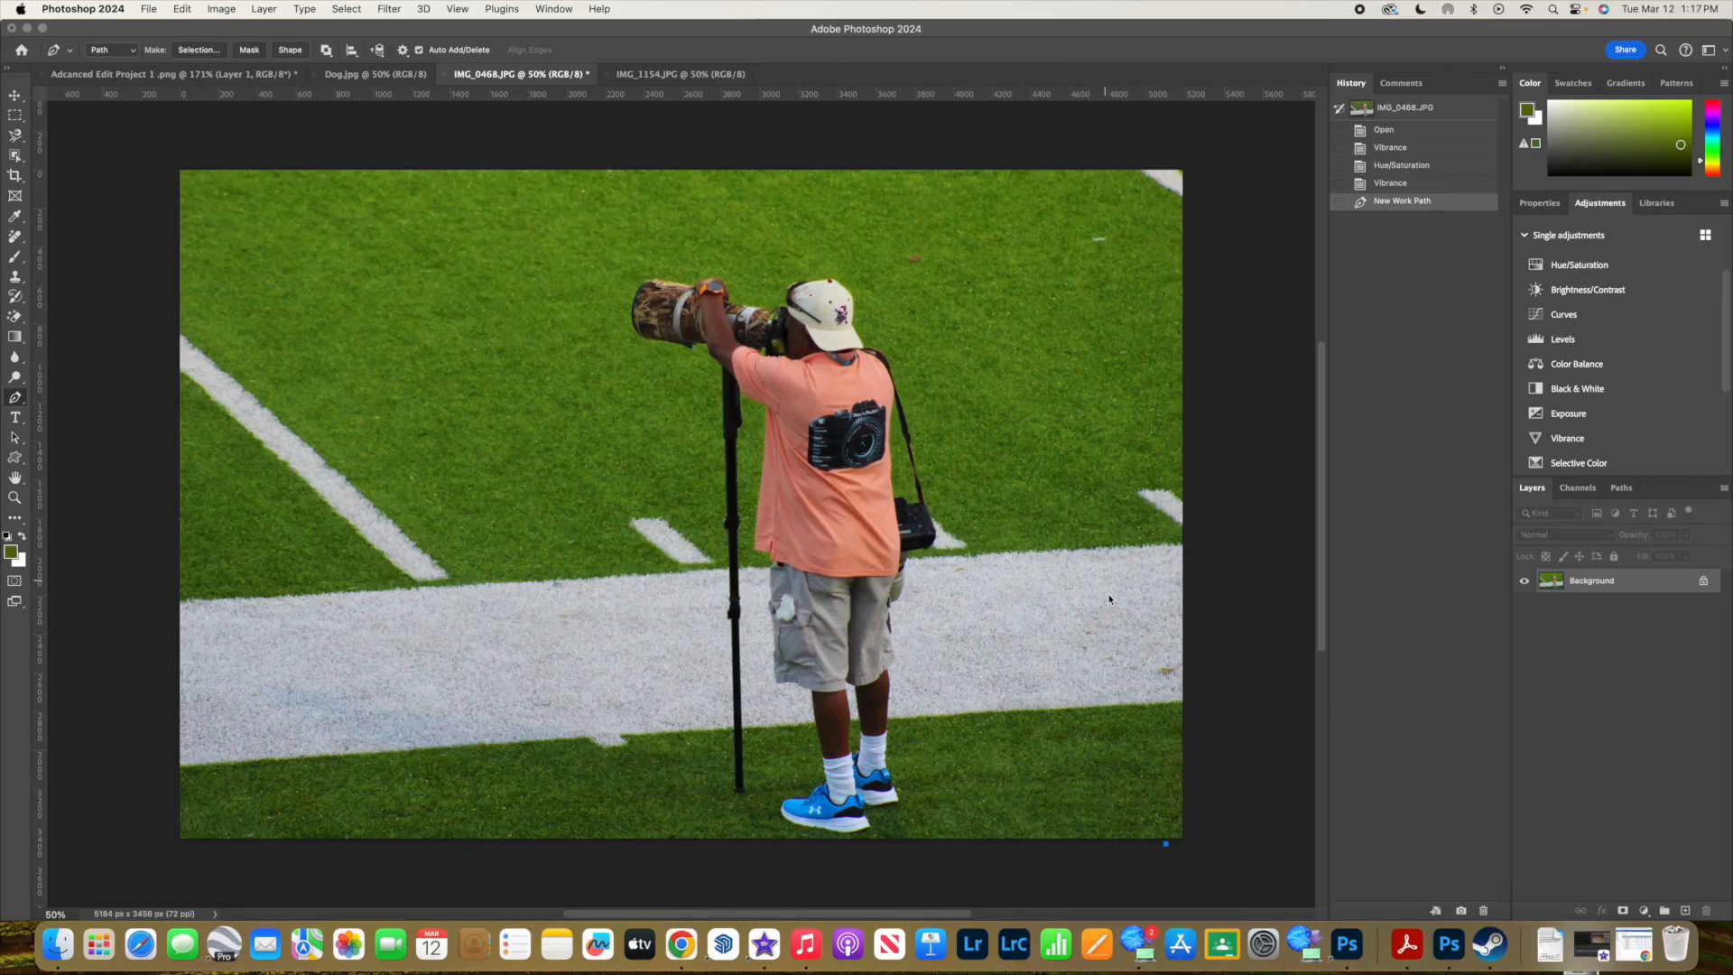
{"action": "left_click", "coordinate": [974, 259]}
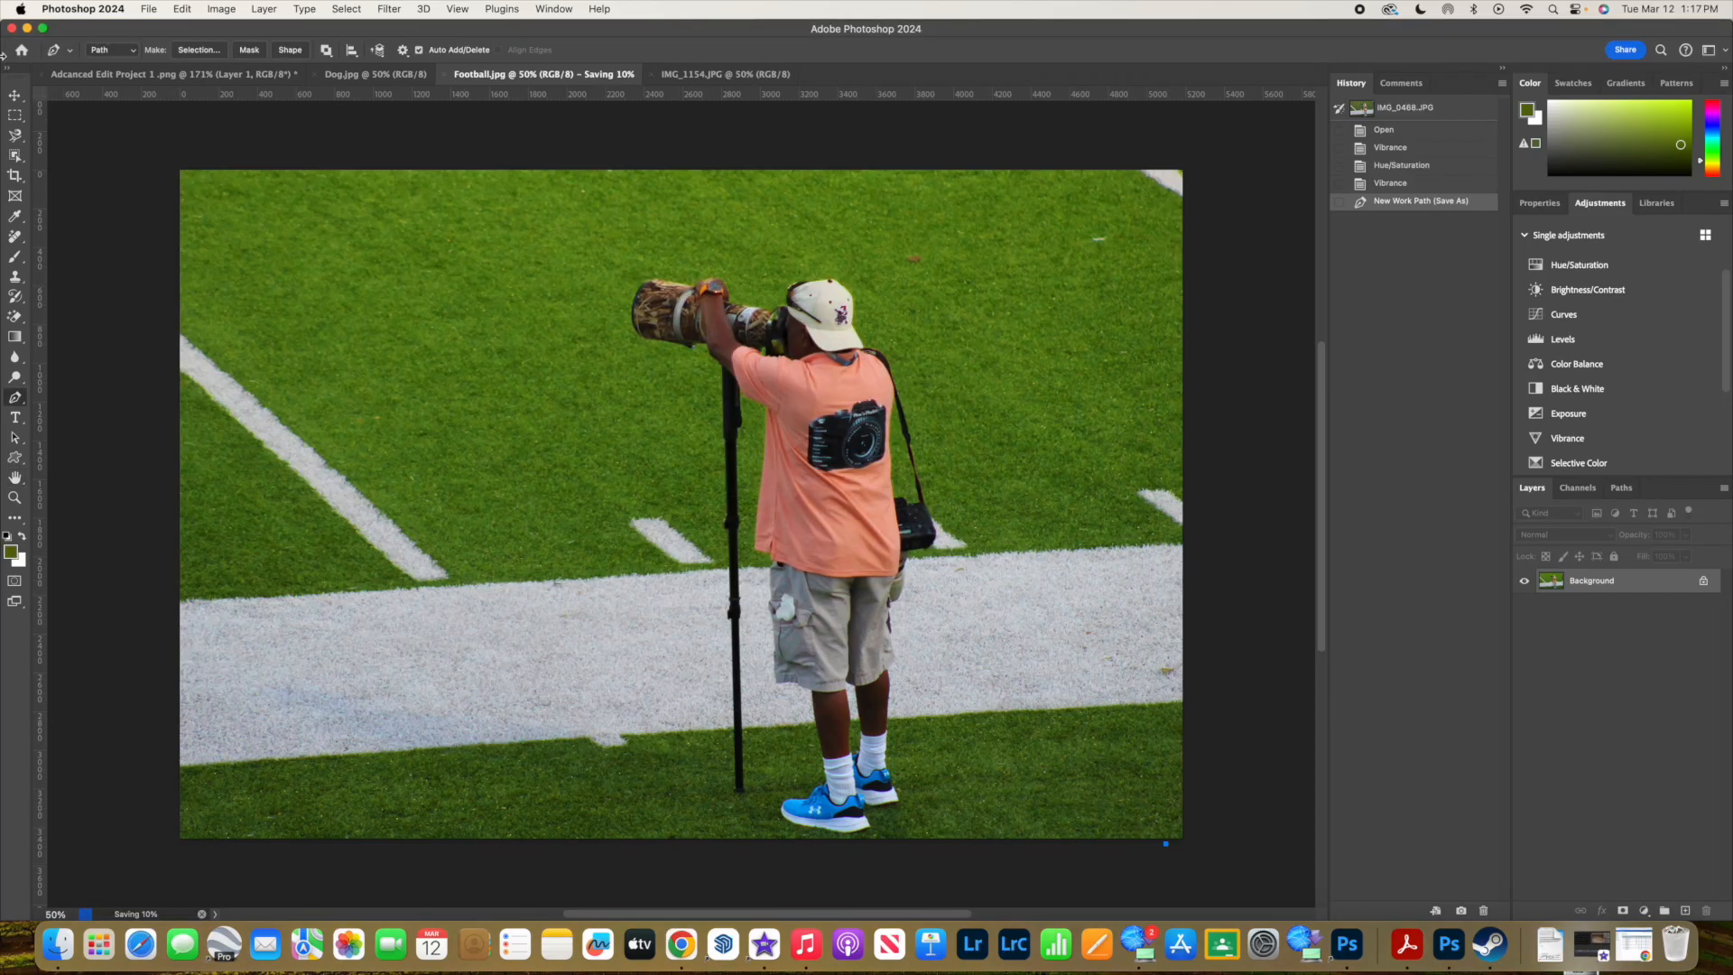
- Minimize the Photoshop window, shift the browser window aside, and move the Basic Editing Project 4 folder beside it on the desktop
{"action": "left_click", "coordinate": [27, 28]}
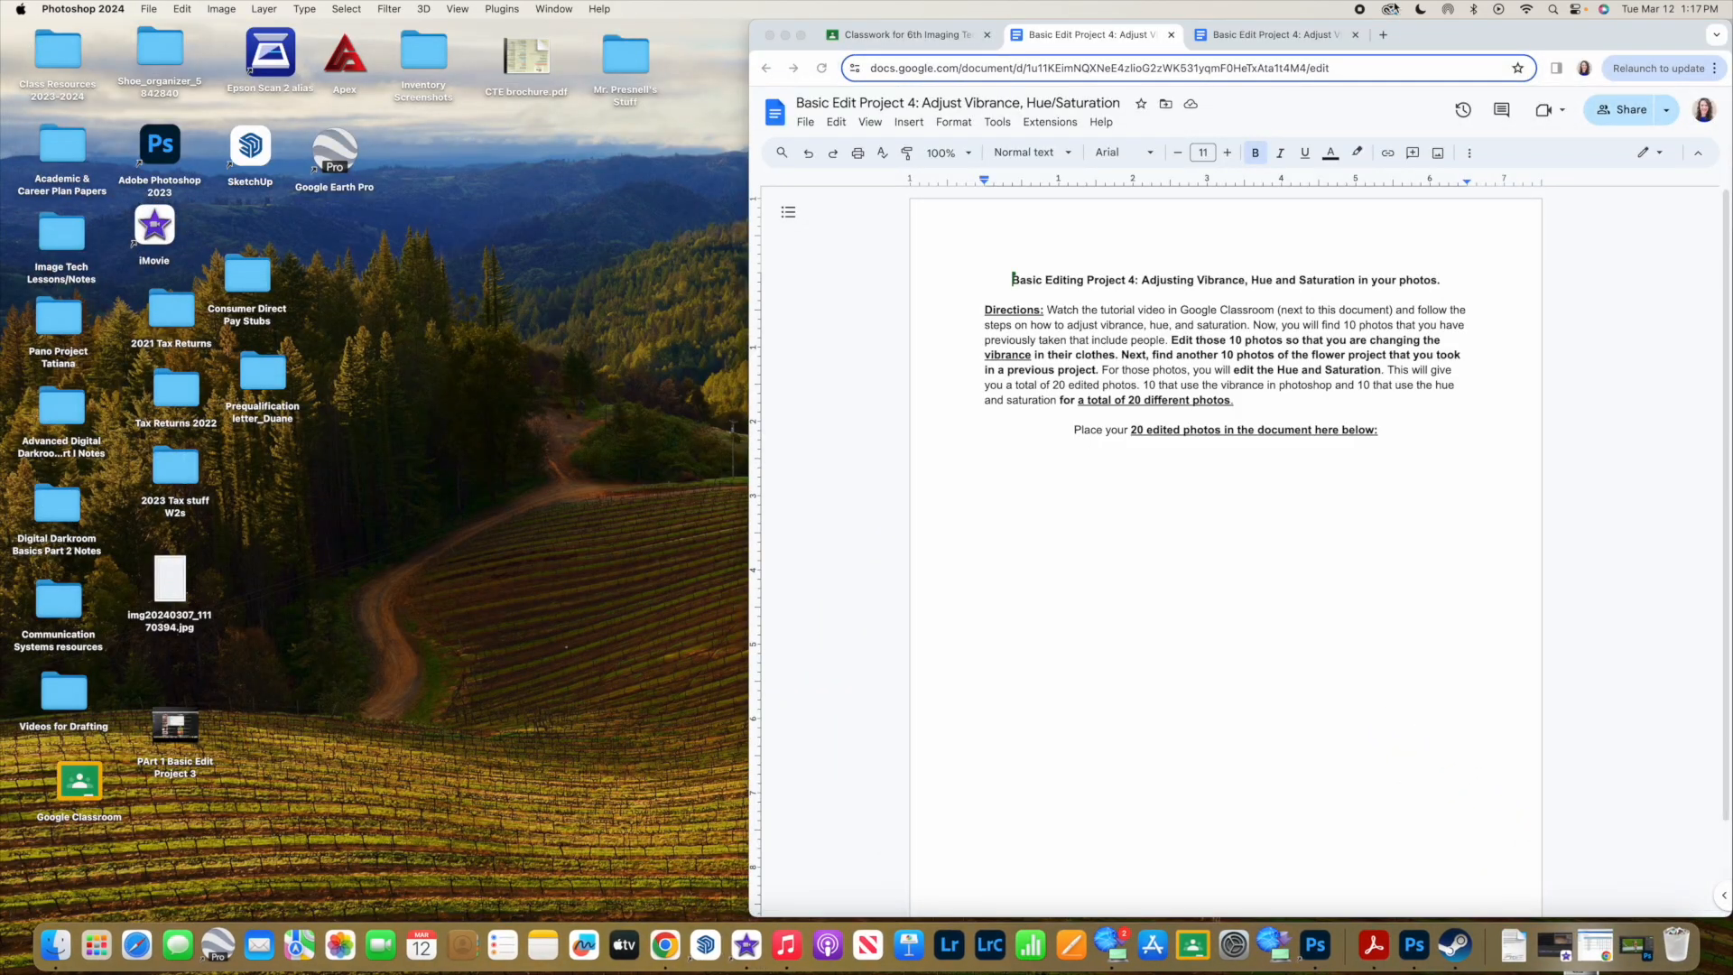
{"action": "left_click_drag", "start_coordinate": [1452, 36], "coordinate": [635, 36]}
{"action": "left_click_drag", "start_coordinate": [1210, 835], "coordinate": [1020, 155]}
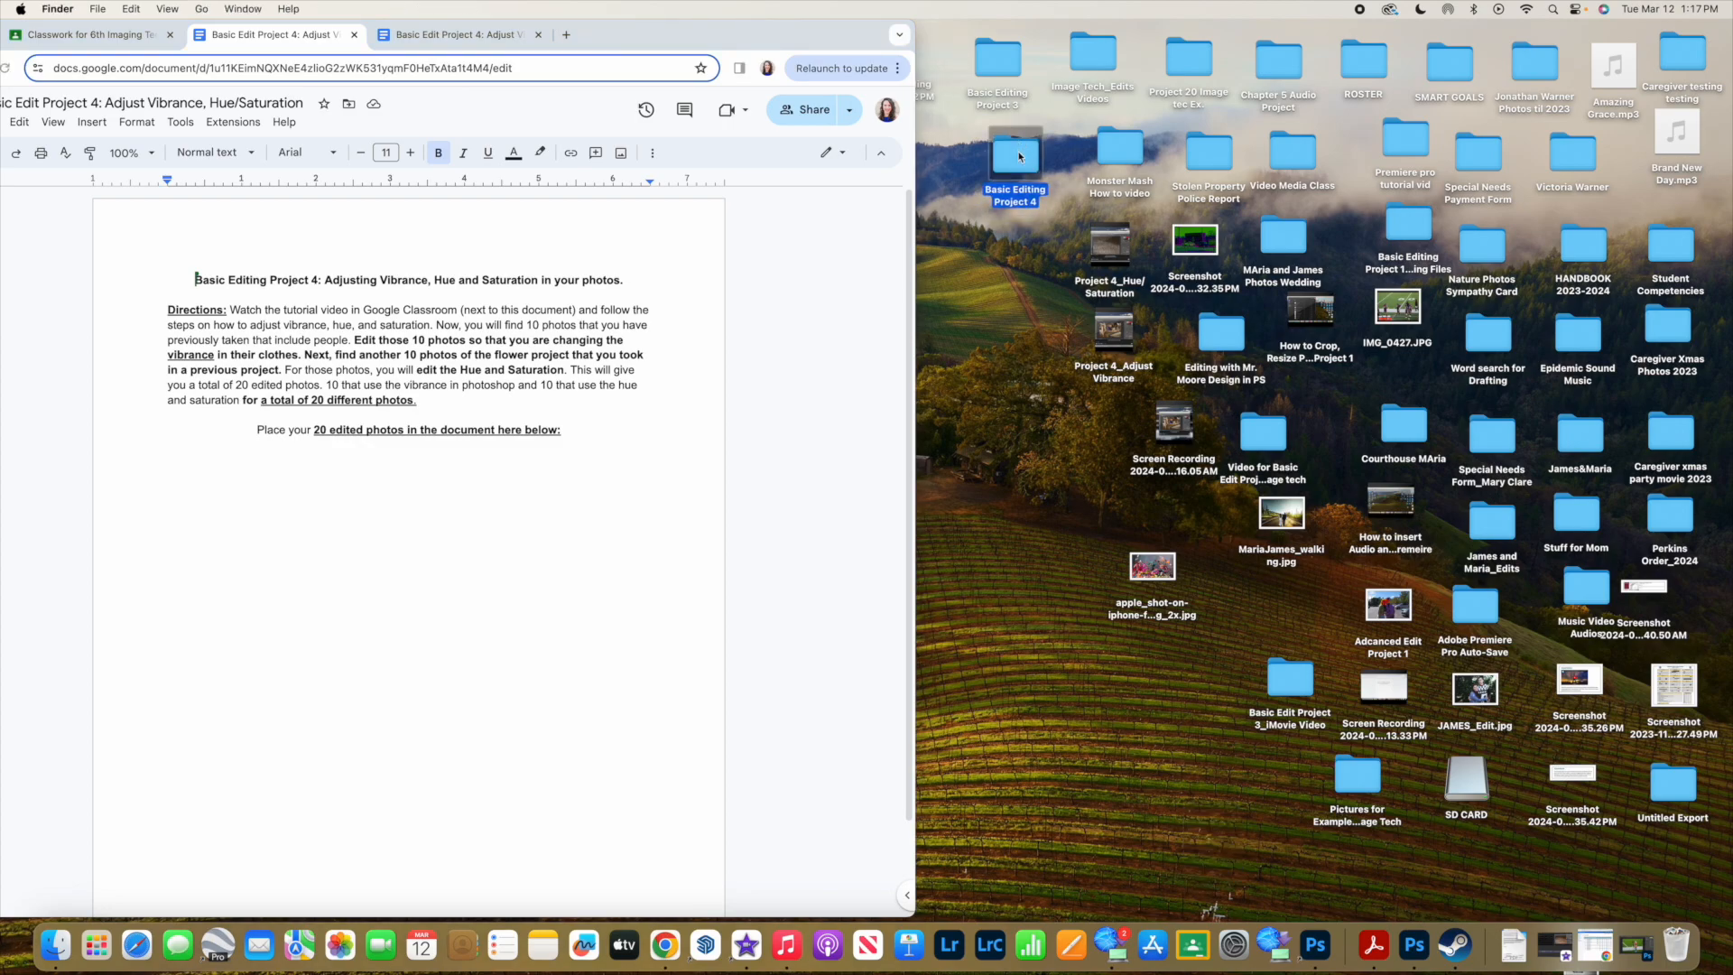
- Open the Basic Editing Project 4 folder, check it for the saved photo, and close its window
{"action": "double_click", "coordinate": [1019, 156]}
{"action": "left_click_drag", "start_coordinate": [867, 162], "coordinate": [1203, 135]}
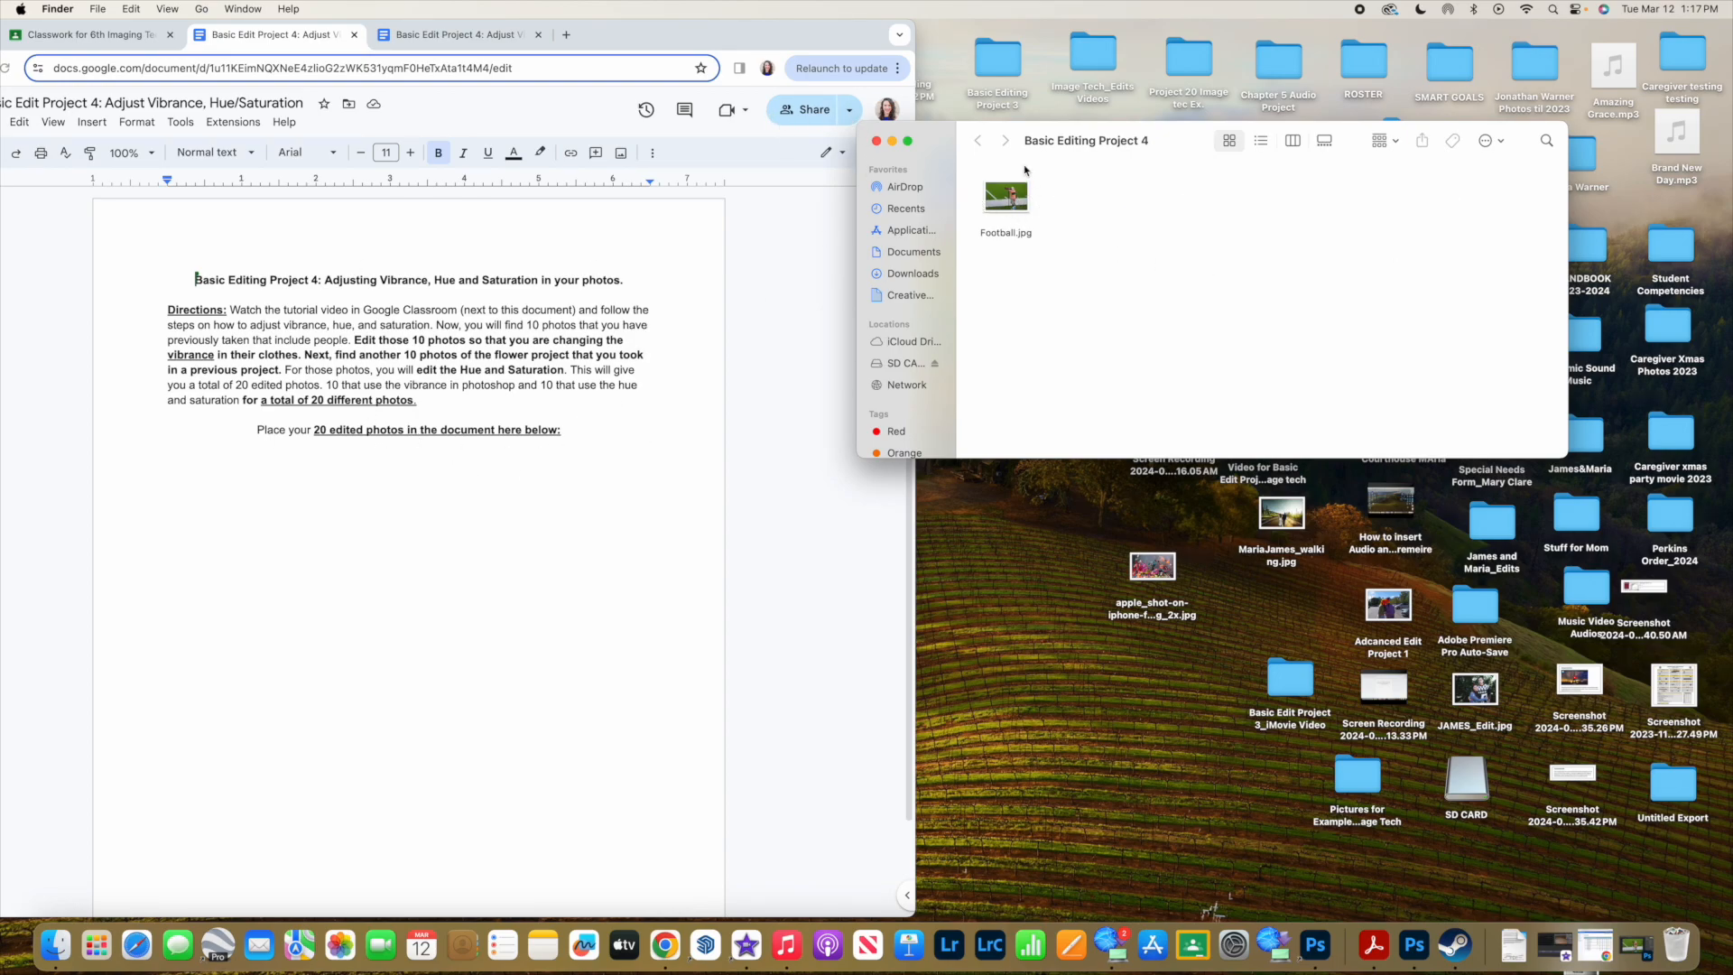
{"action": "left_click", "coordinate": [877, 142]}
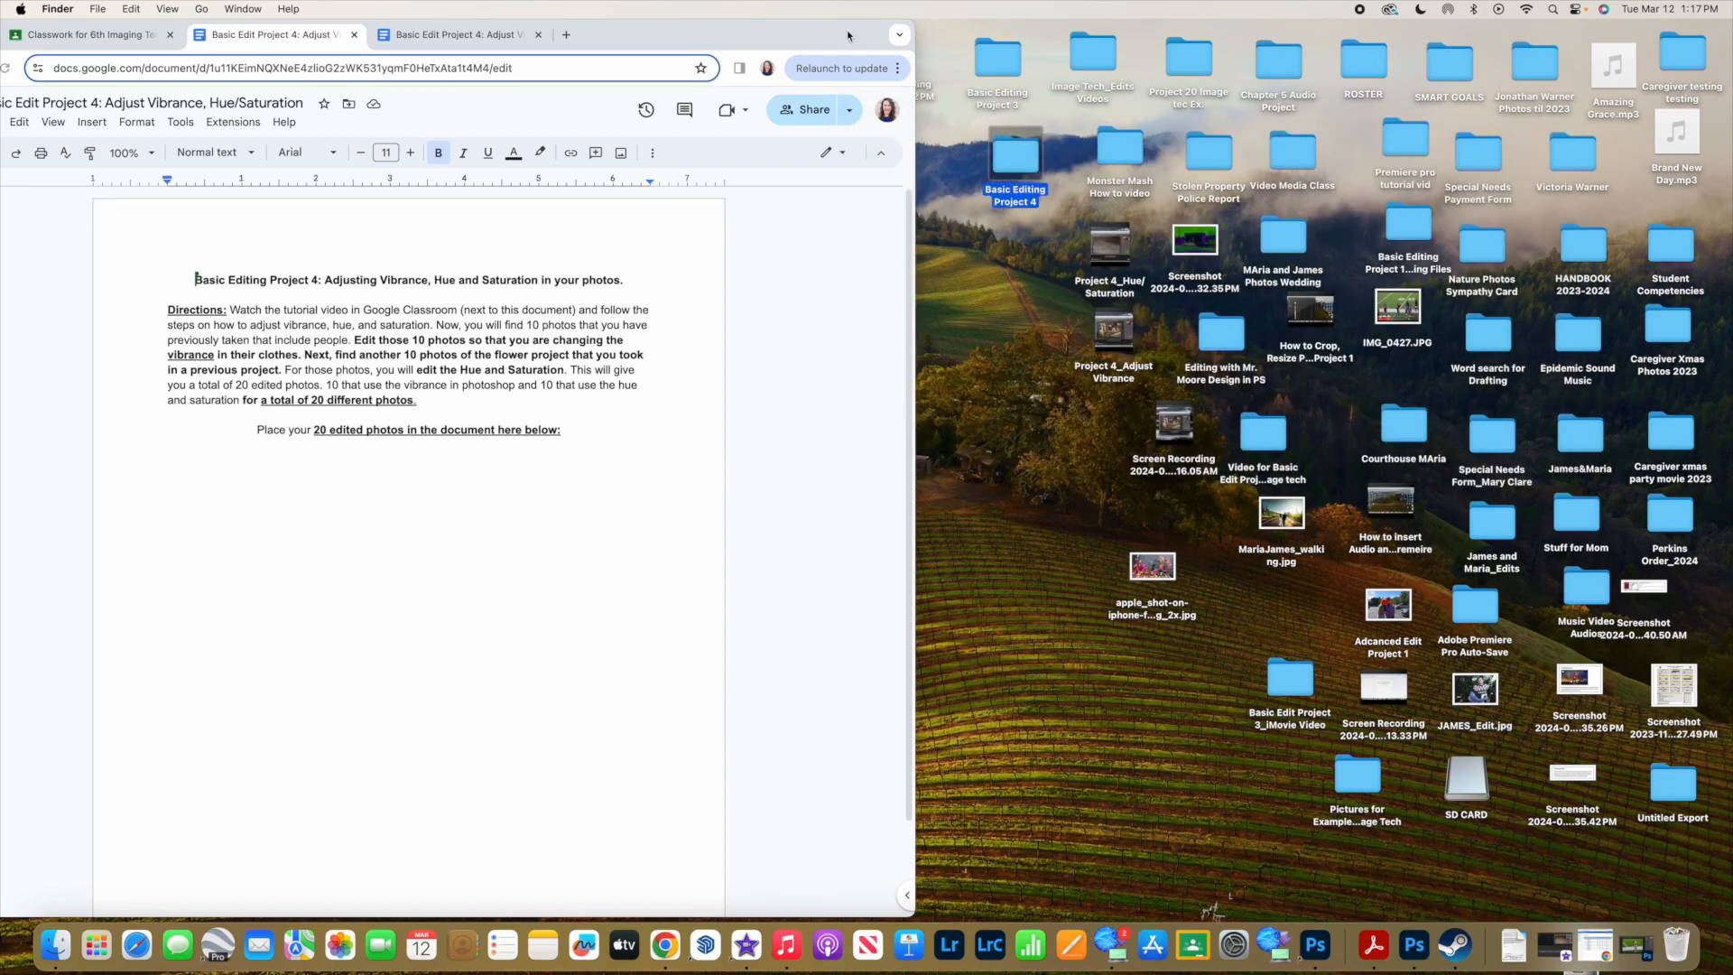